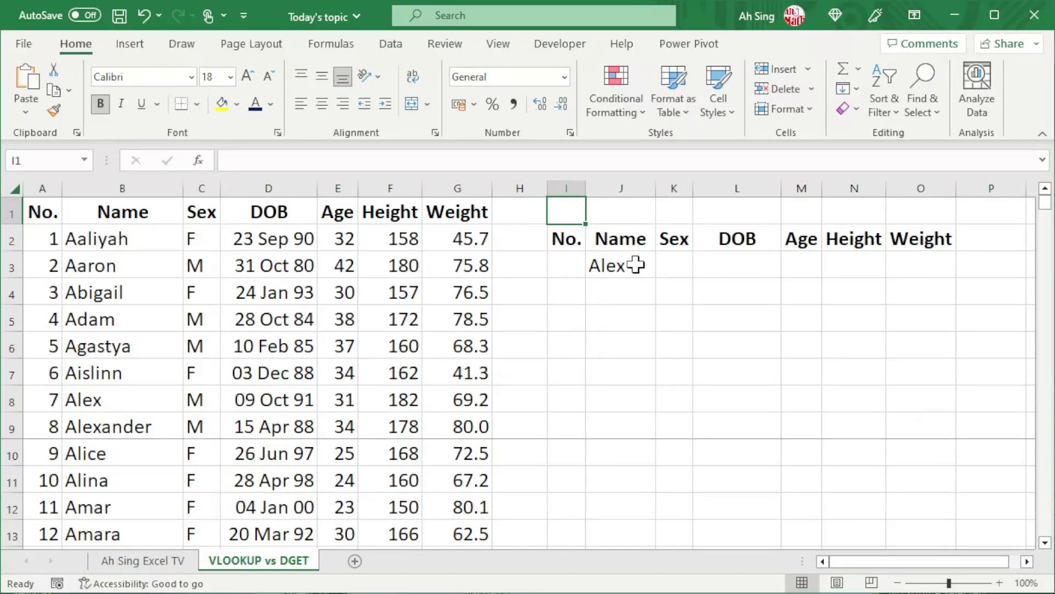
- Enter the heading VLOOKUP in I1 and select K3 for the lookup formula
{"action": "type", "text": "VLOOKUP"}
{"action": "key", "text": "Return"}
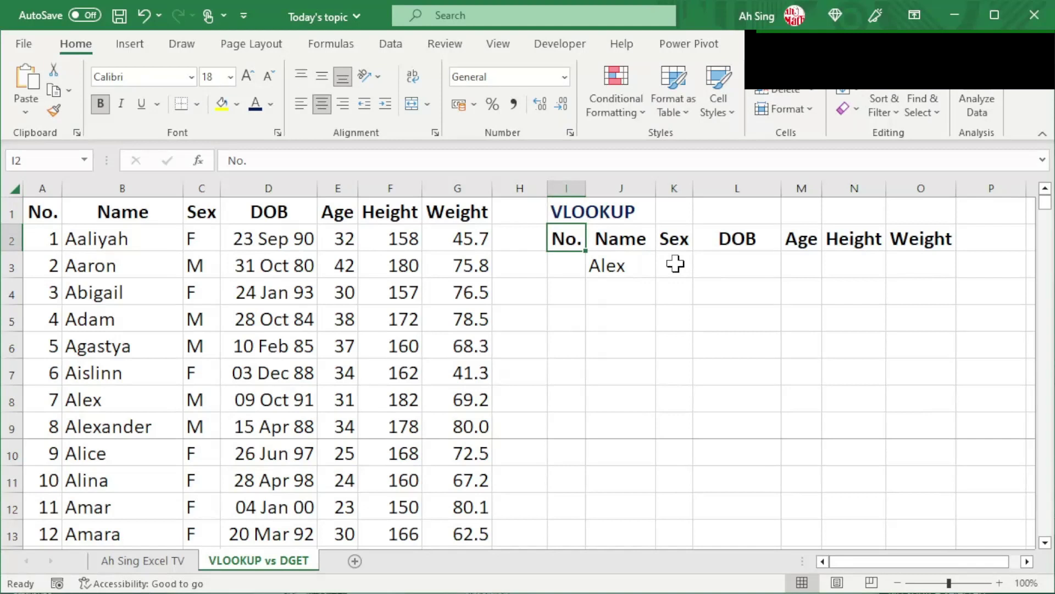
{"action": "left_click", "coordinate": [675, 264]}
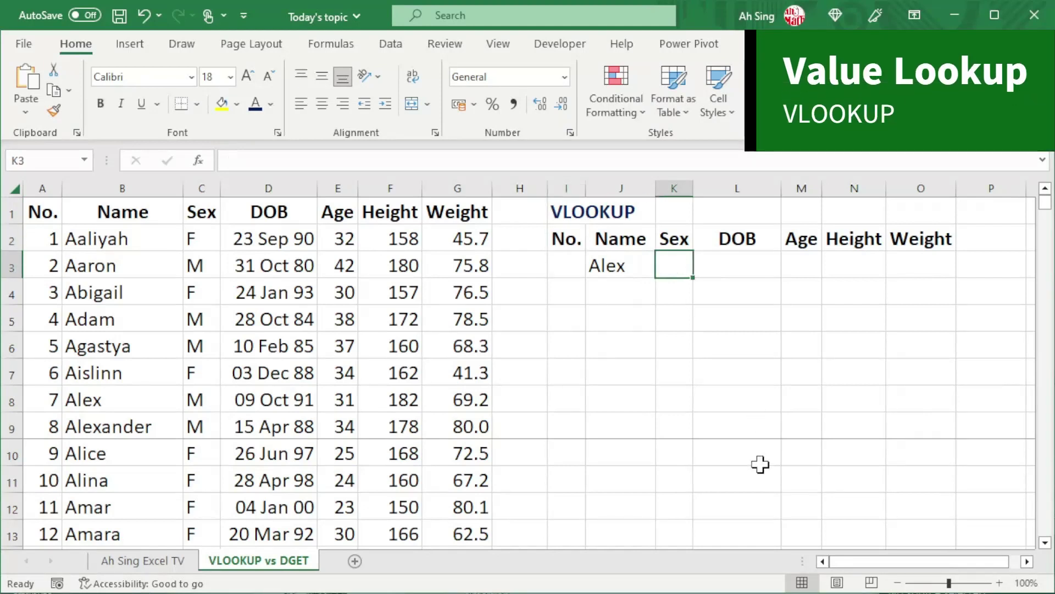
- Begin a VLOOKUP in K3 with the absolute lookup value $J$3
{"action": "type", "text": "=vl"}
{"action": "key", "text": "Tab"}
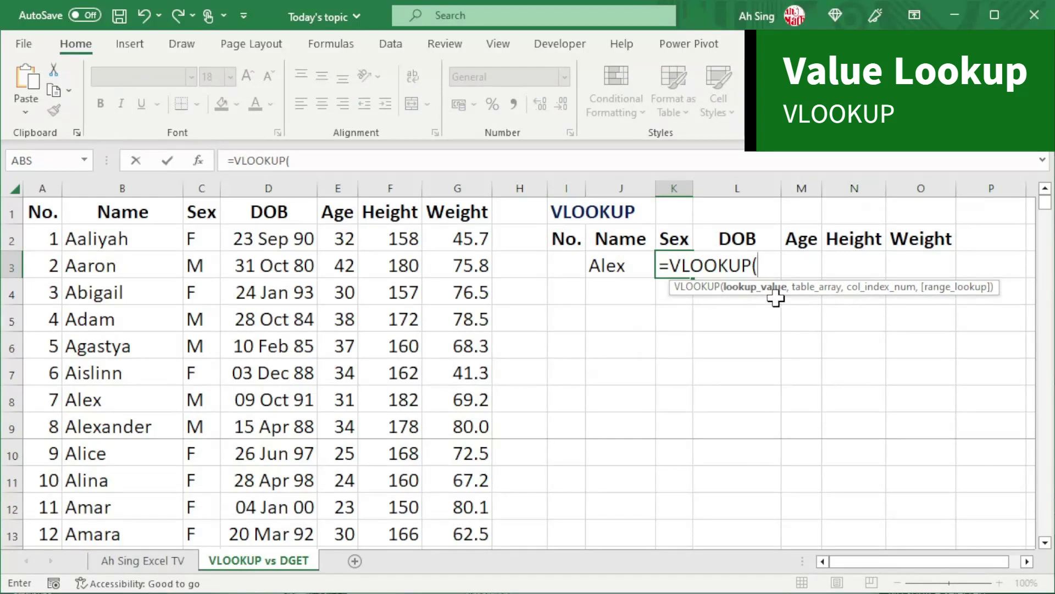
{"action": "left_click", "coordinate": [627, 269]}
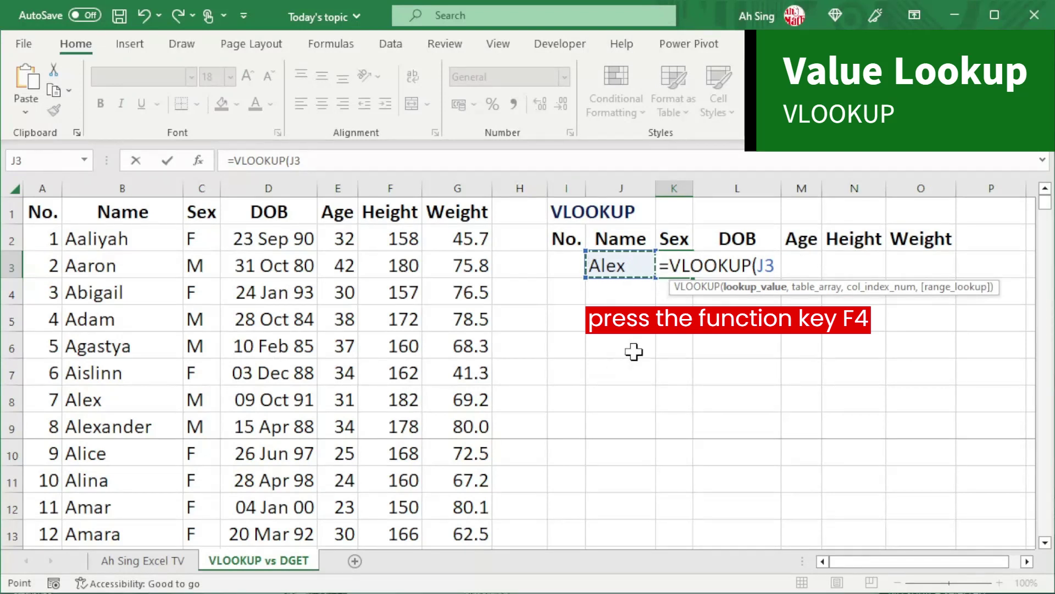
{"action": "key", "text": "F4"}
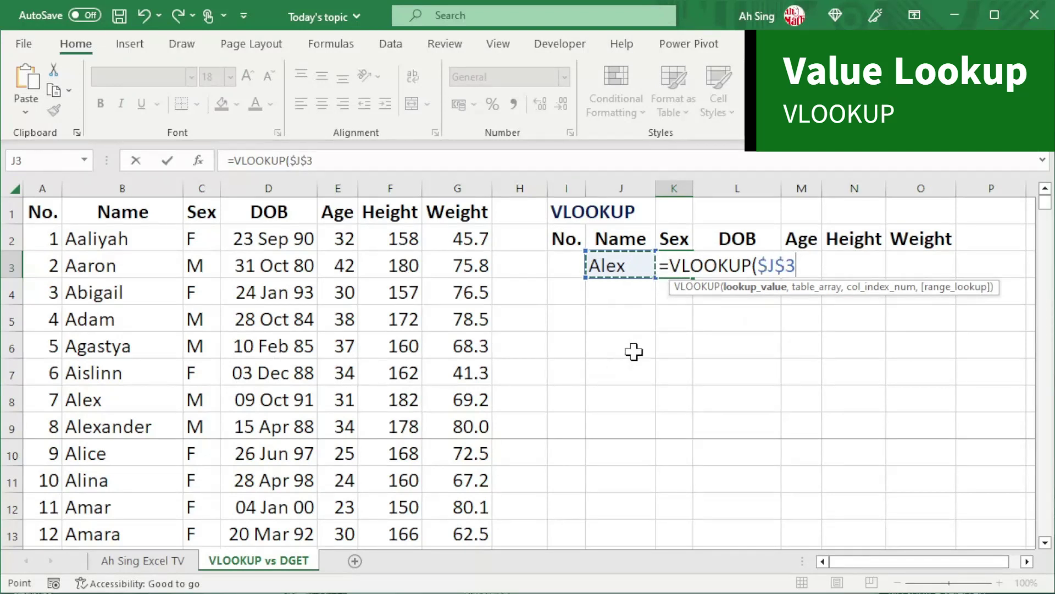
{"action": "type", "text": ","}
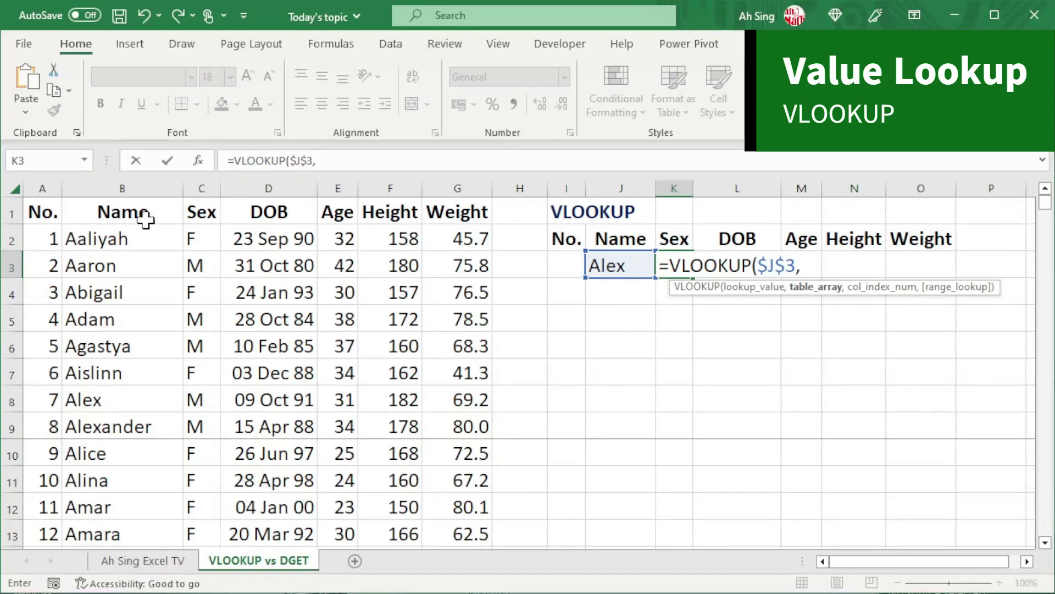
- Add the absolute table range $B$1:$G$153 to the VLOOKUP formula
{"action": "left_click", "coordinate": [145, 219]}
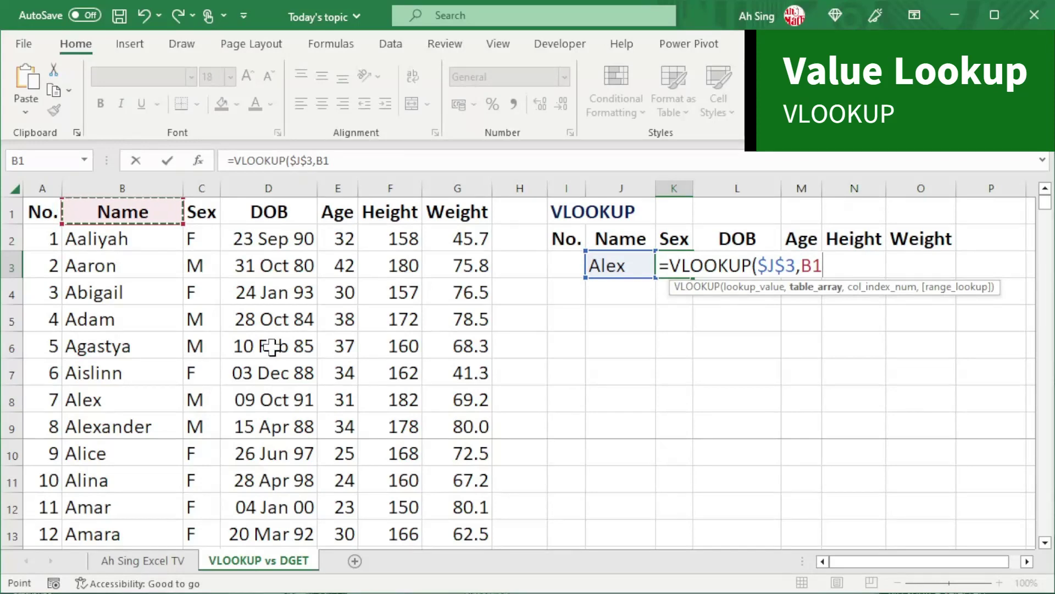
{"action": "key", "text": "ctrl+shift+Right"}
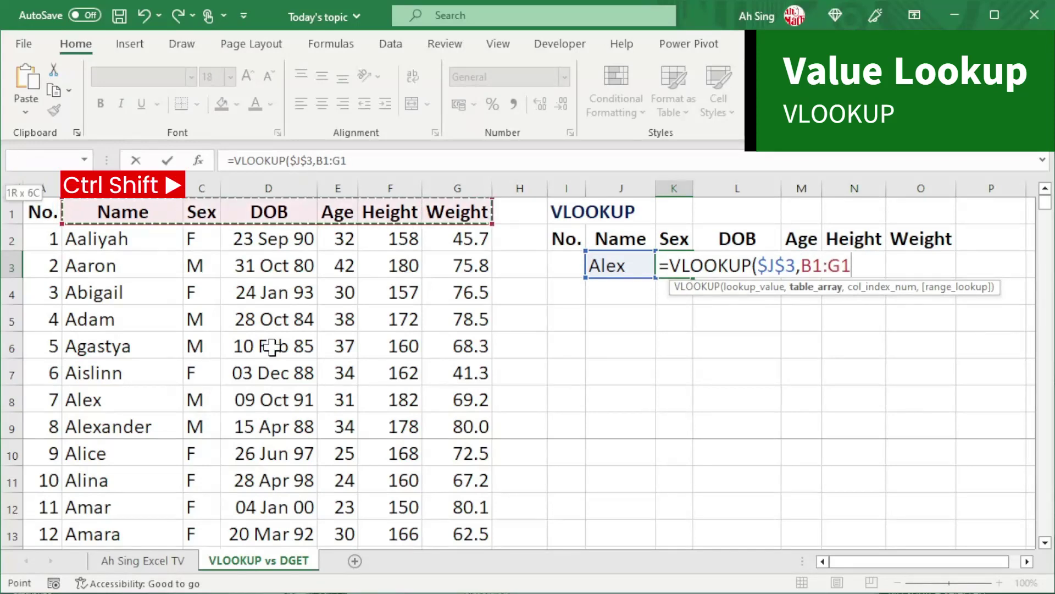
{"action": "key", "text": "ctrl+shift+Down"}
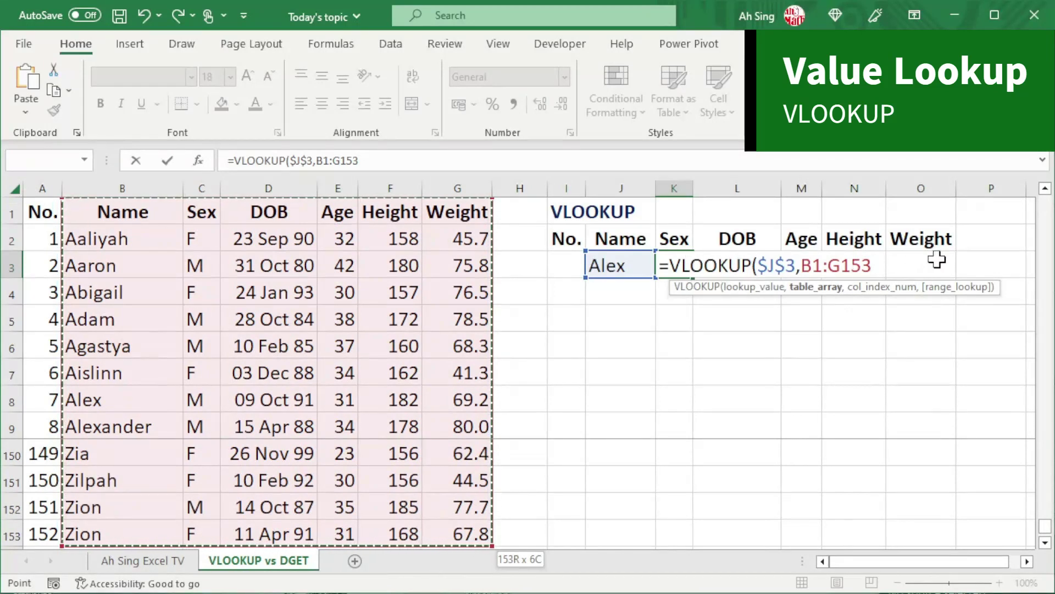
{"action": "key", "text": "F4"}
{"action": "type", "text": ",2"}
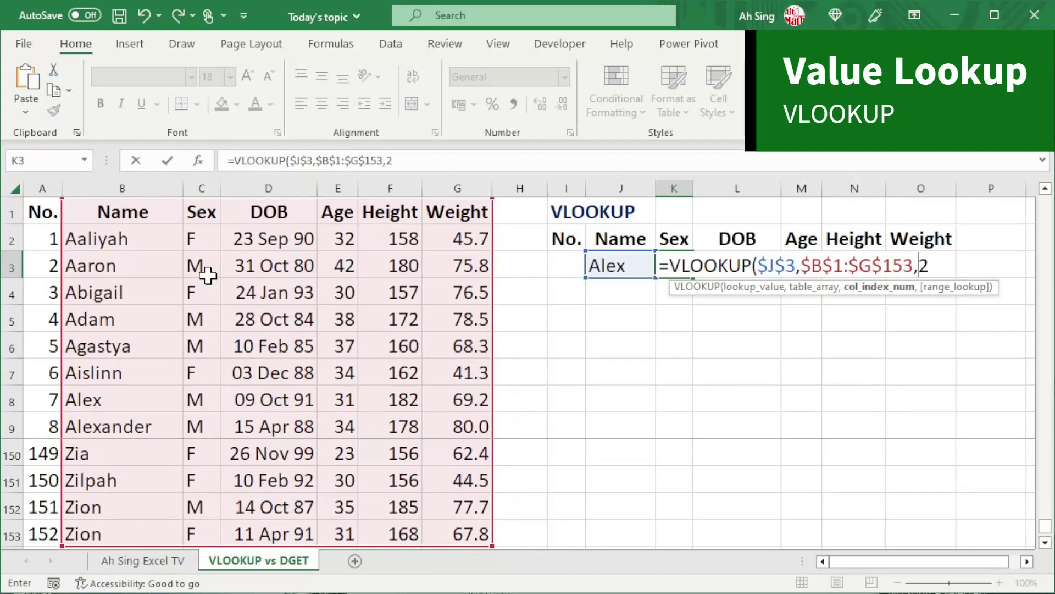
- Replace the column index with a nested MATCH on the Sex header K$2
{"action": "key", "text": "BackSpace"}
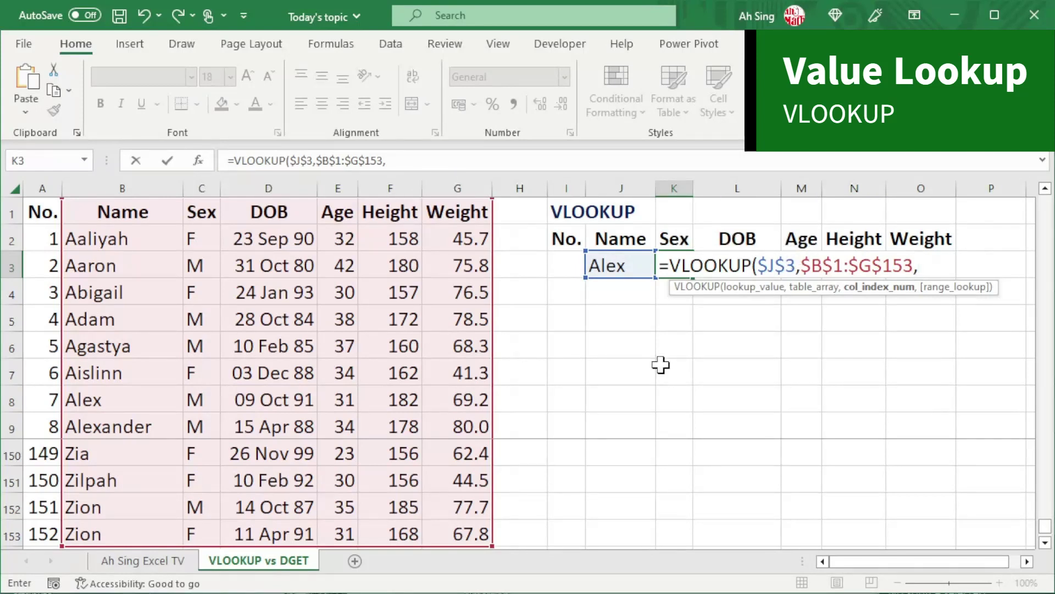
{"action": "type", "text": "mat"}
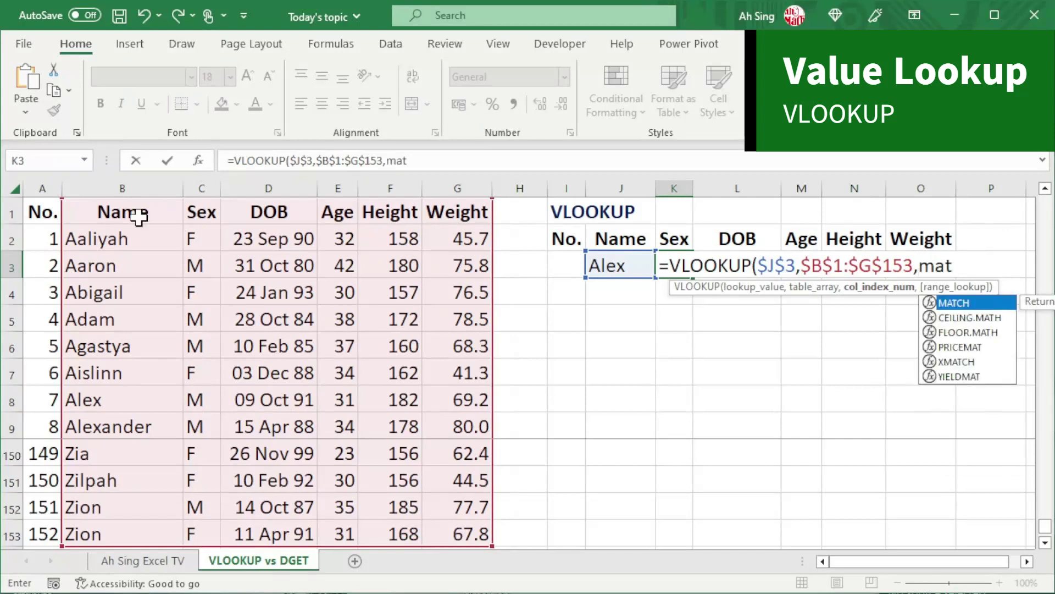
{"action": "key", "text": "Tab"}
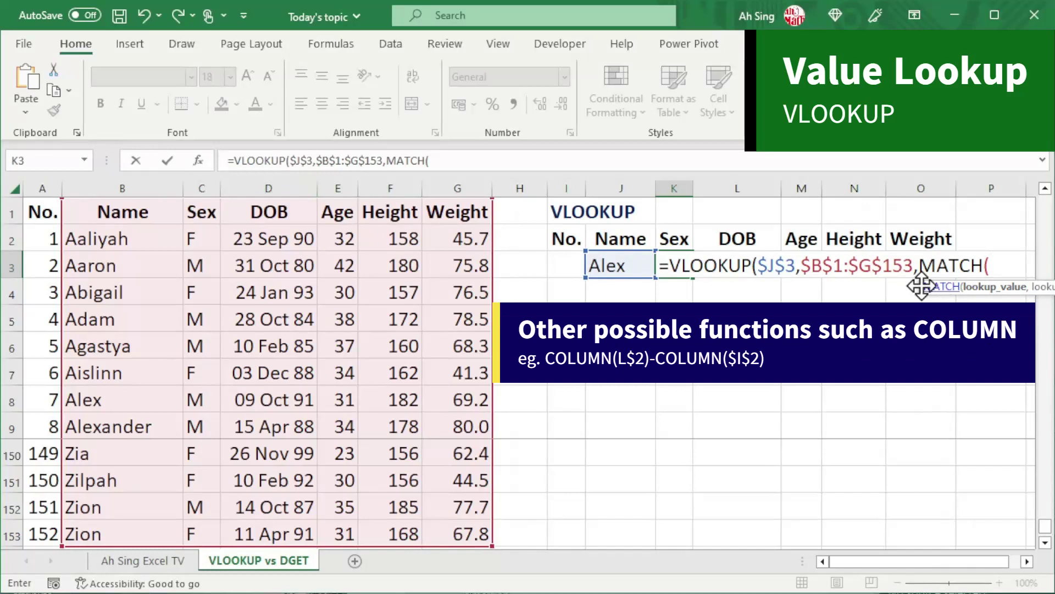
{"action": "left_click", "coordinate": [677, 238]}
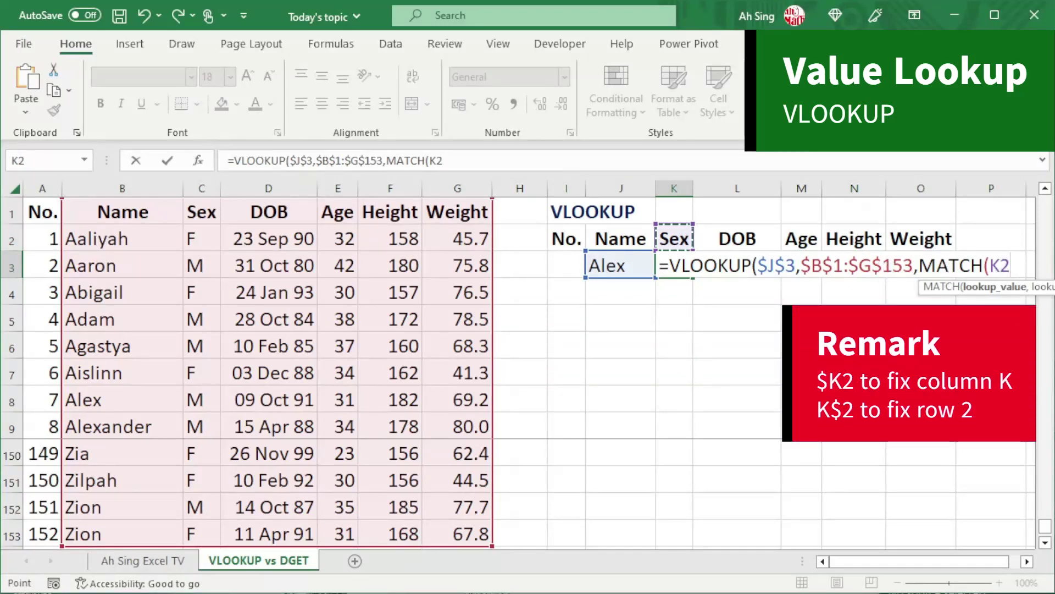
{"action": "key", "text": "F4"}
{"action": "key", "text": "F4"}
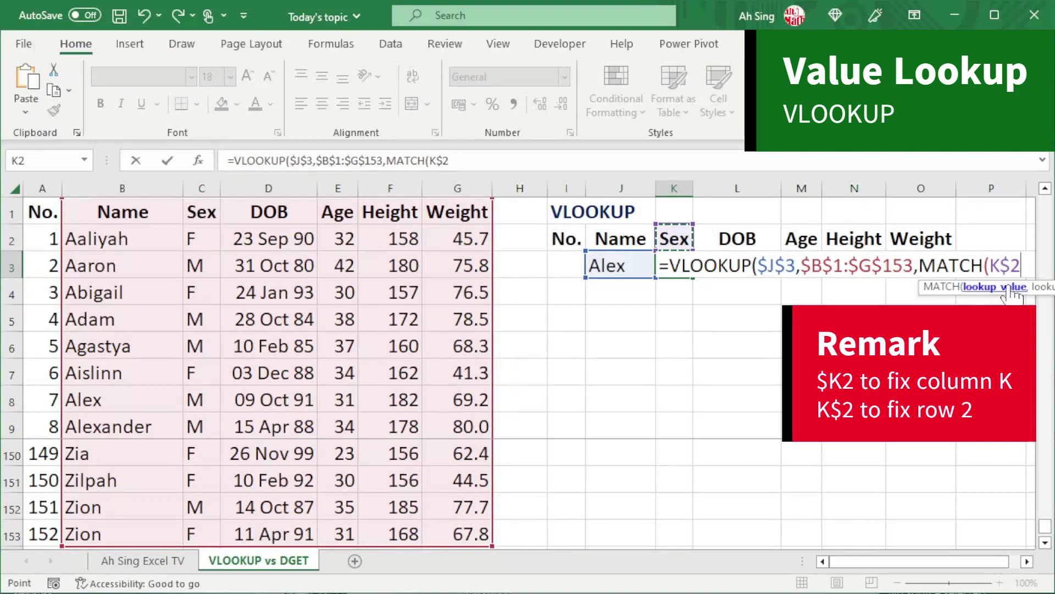
- Finish the MATCH with the absolute header range $J$2:$O$2 and exact match 0
{"action": "type", "text": ","}
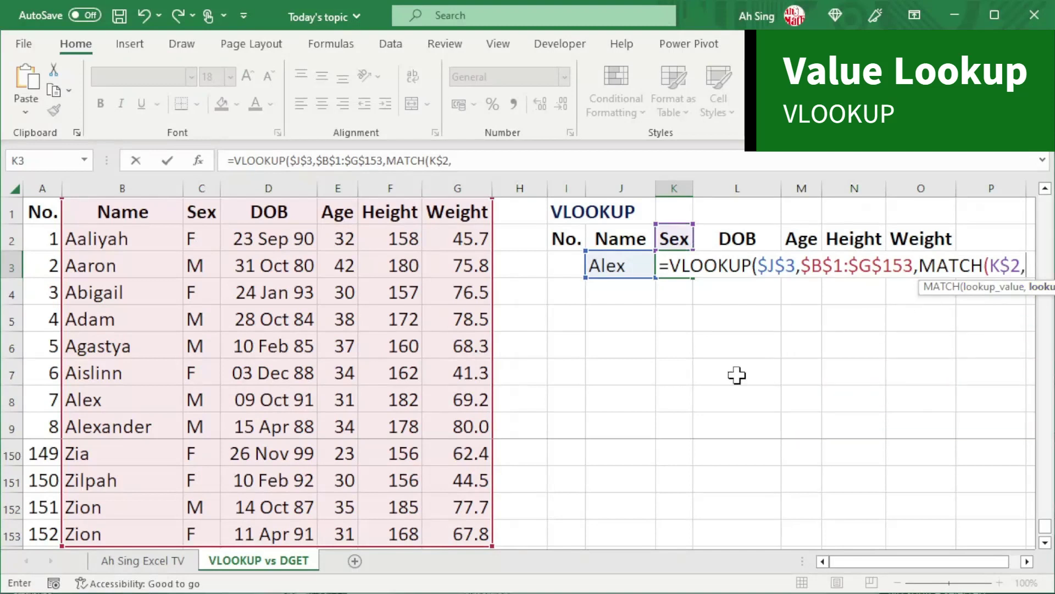
{"action": "left_click_drag", "start_coordinate": [606, 233], "coordinate": [917, 229]}
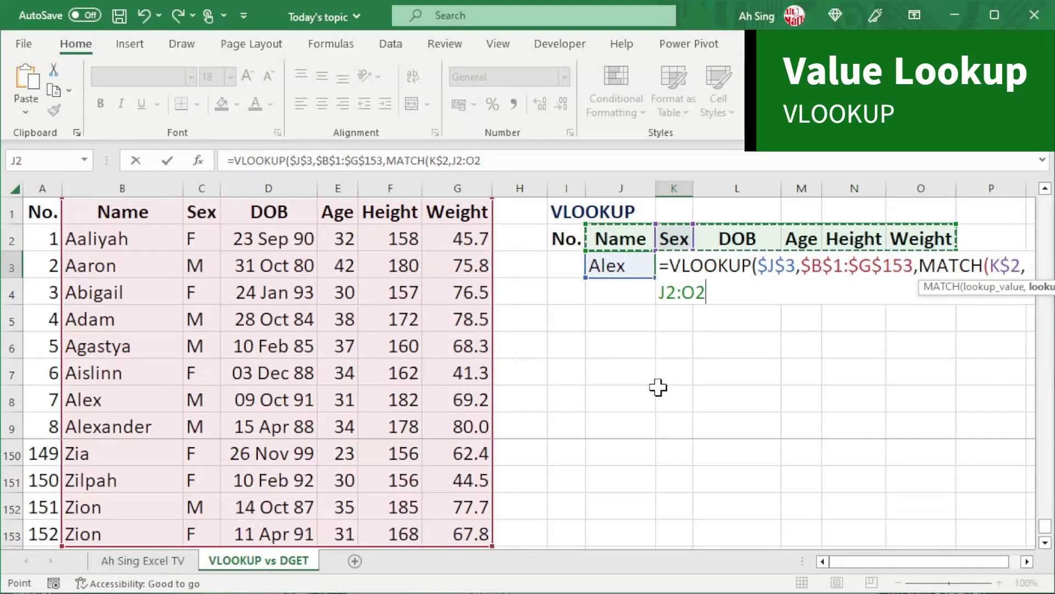
{"action": "key", "text": "F4"}
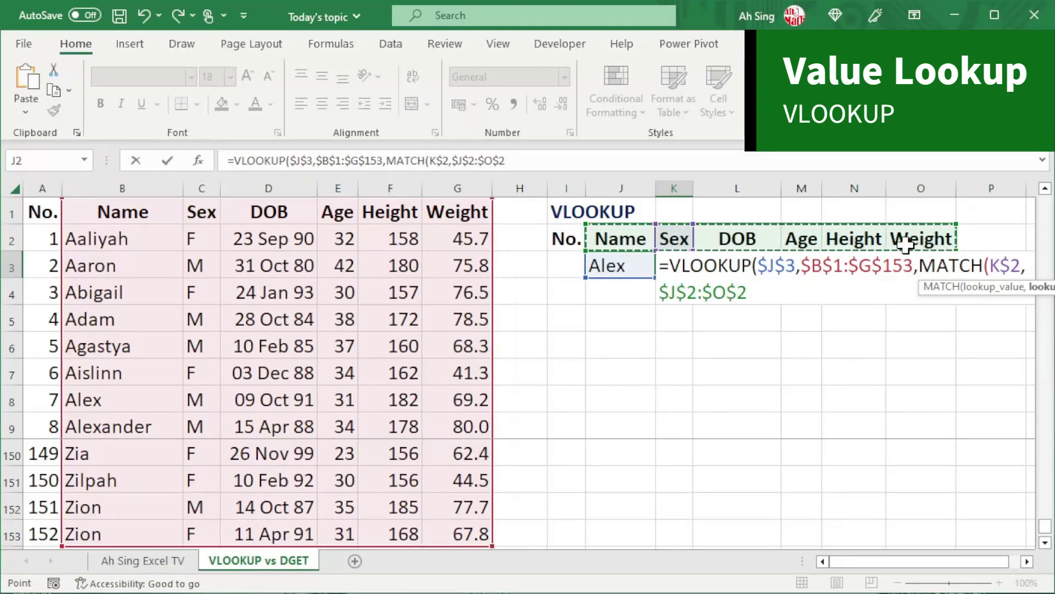
{"action": "type", "text": ","}
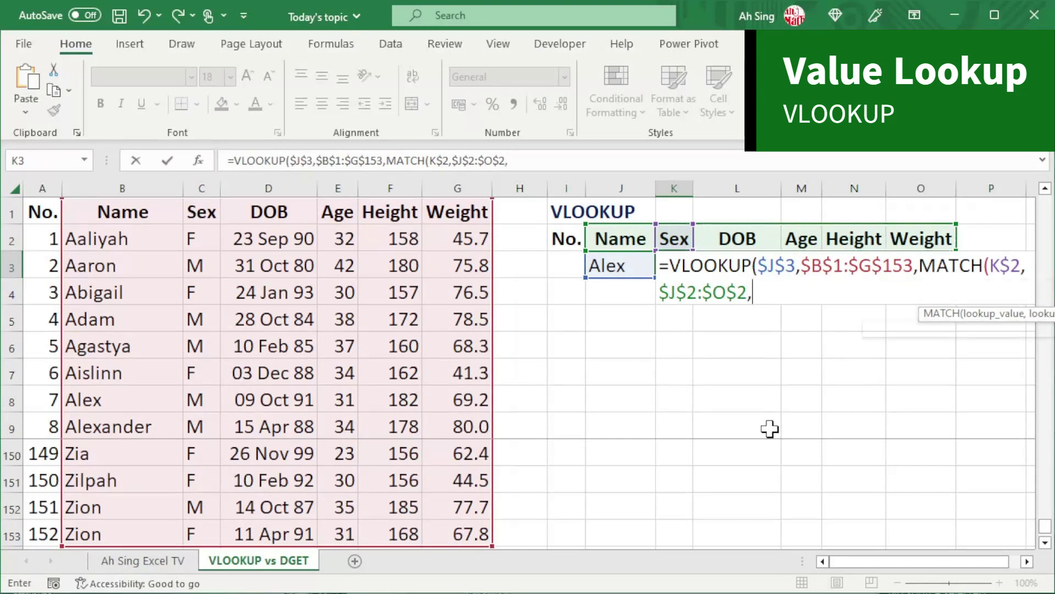
{"action": "key", "text": "Down"}
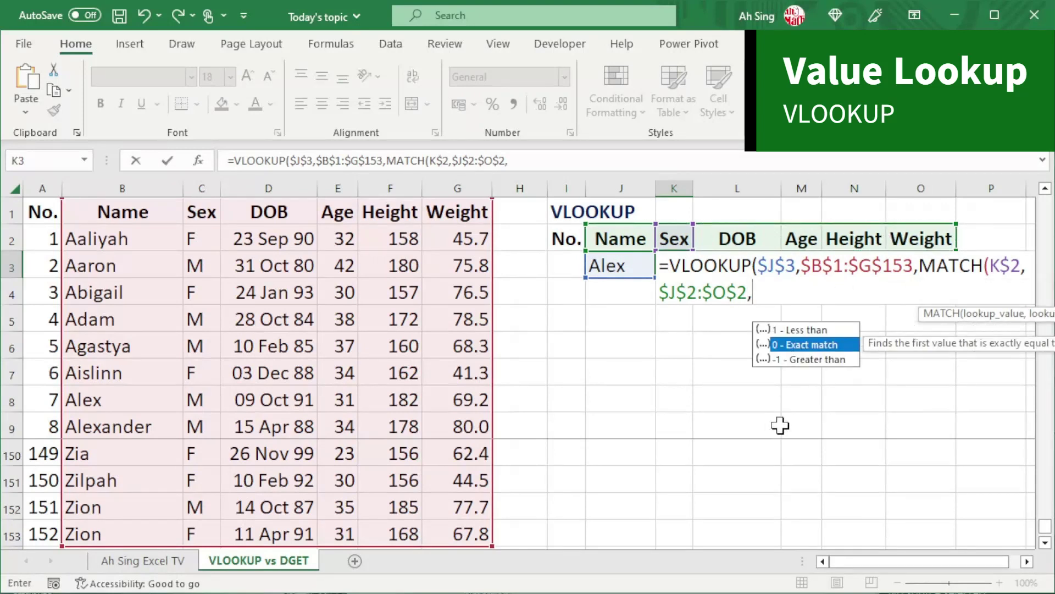
{"action": "key", "text": "Tab"}
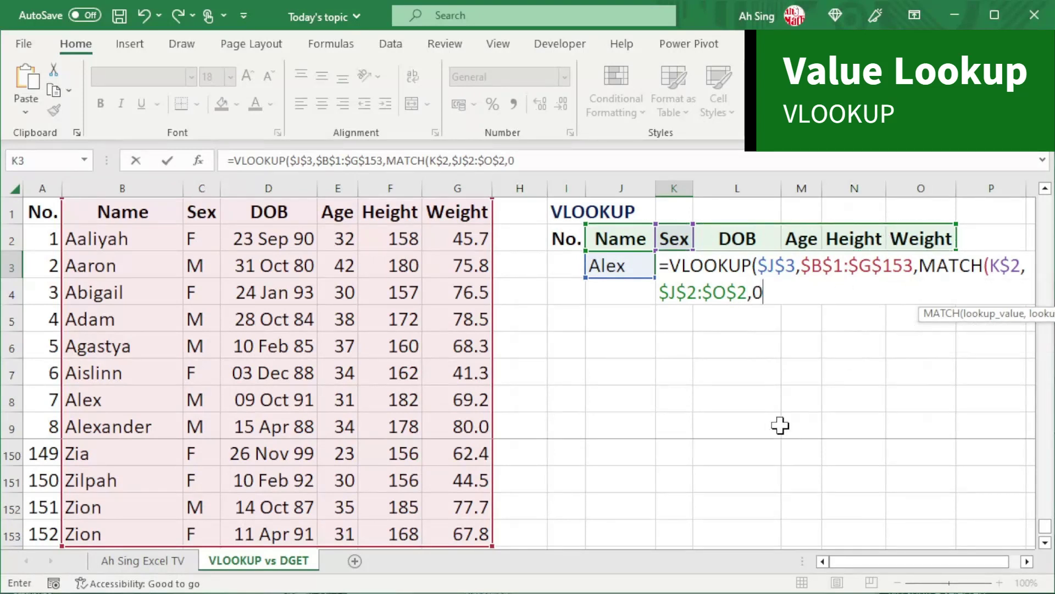
{"action": "type", "text": ")"}
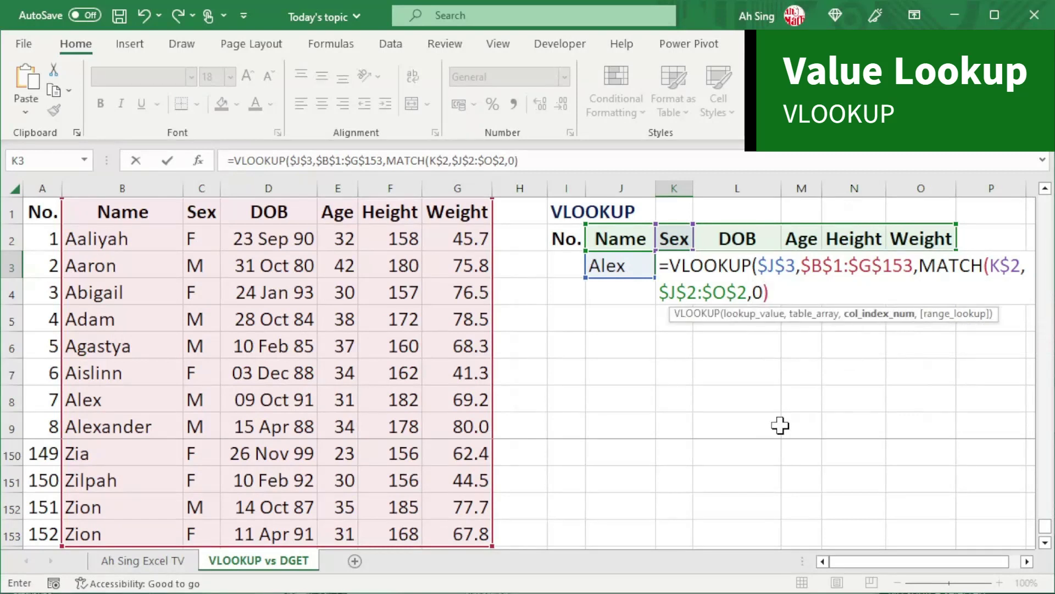
{"action": "type", "text": ","}
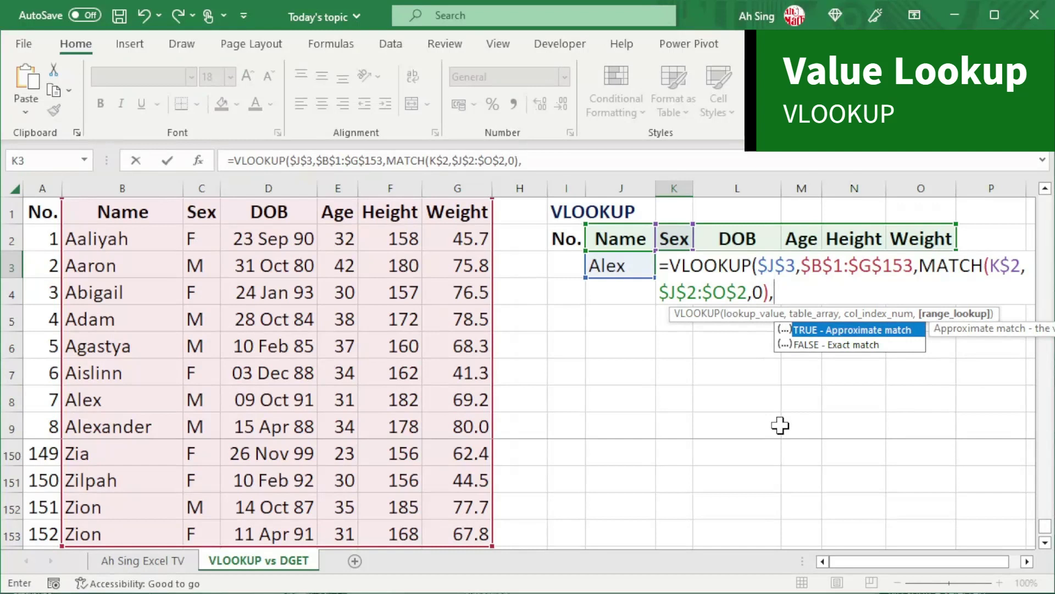
- Close the VLOOKUP with FALSE and commit it, returning M for Alex
{"action": "key", "text": "Down"}
{"action": "key", "text": "Tab"}
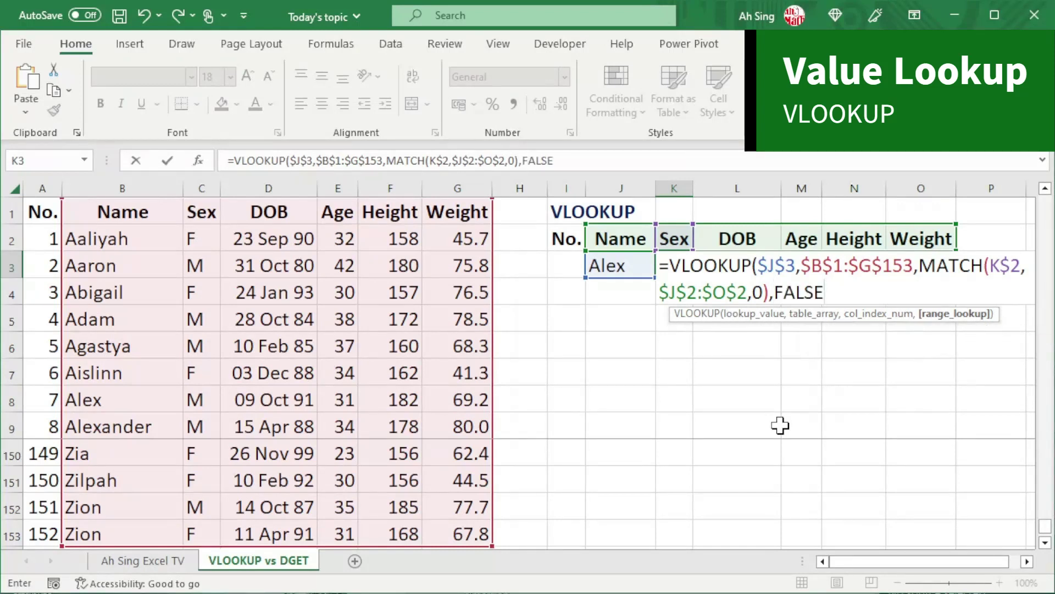
{"action": "type", "text": ")"}
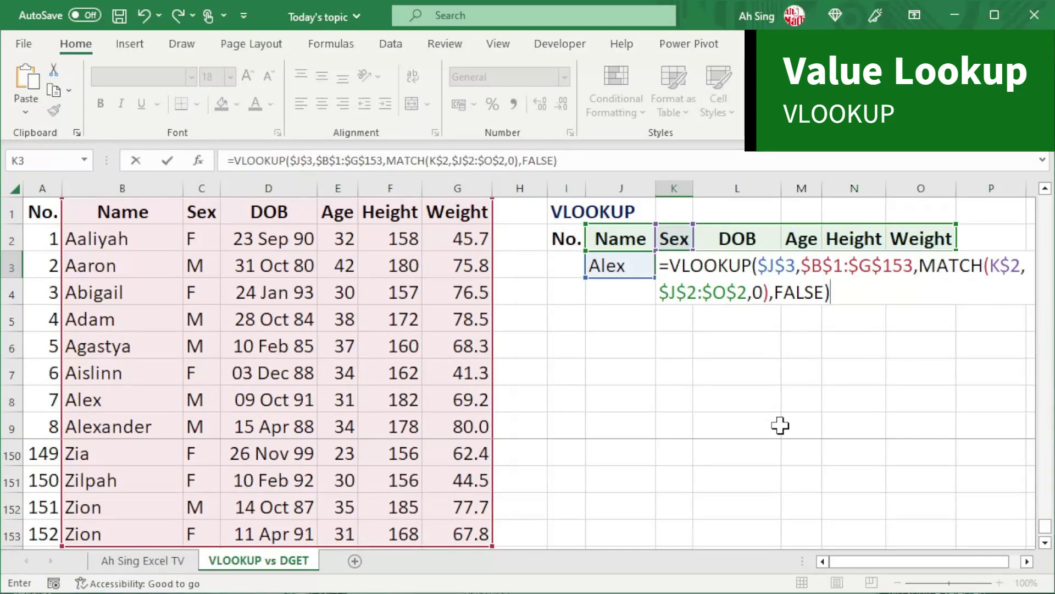
{"action": "key", "text": "Return"}
{"action": "left_click", "coordinate": [680, 267]}
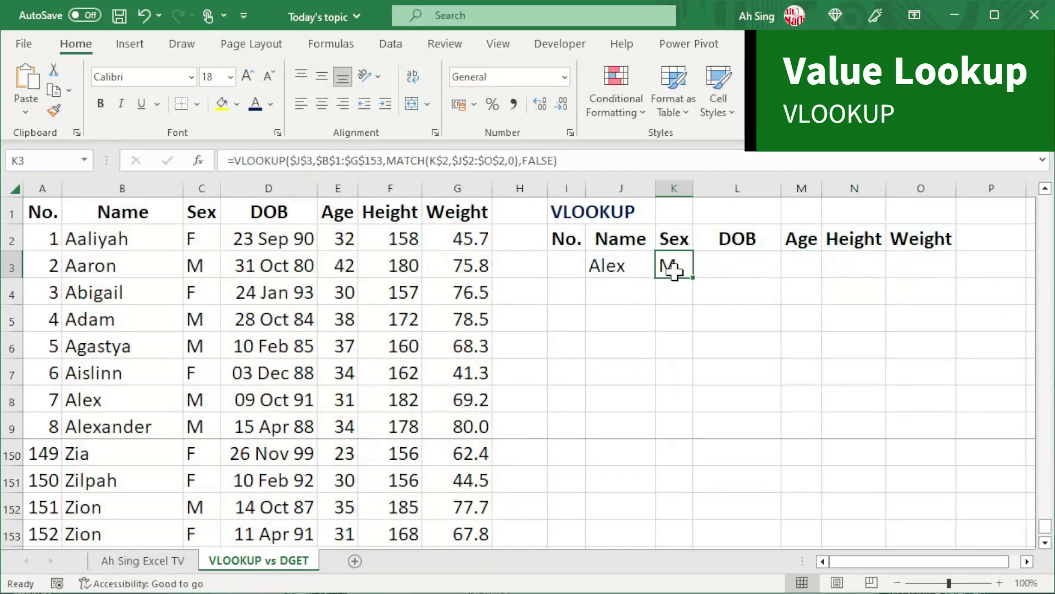
- Fill K3's formula across to O3 and copy D2's date format onto L3, showing 09 Oct 91
{"action": "left_click_drag", "start_coordinate": [694, 276], "coordinate": [935, 278]}
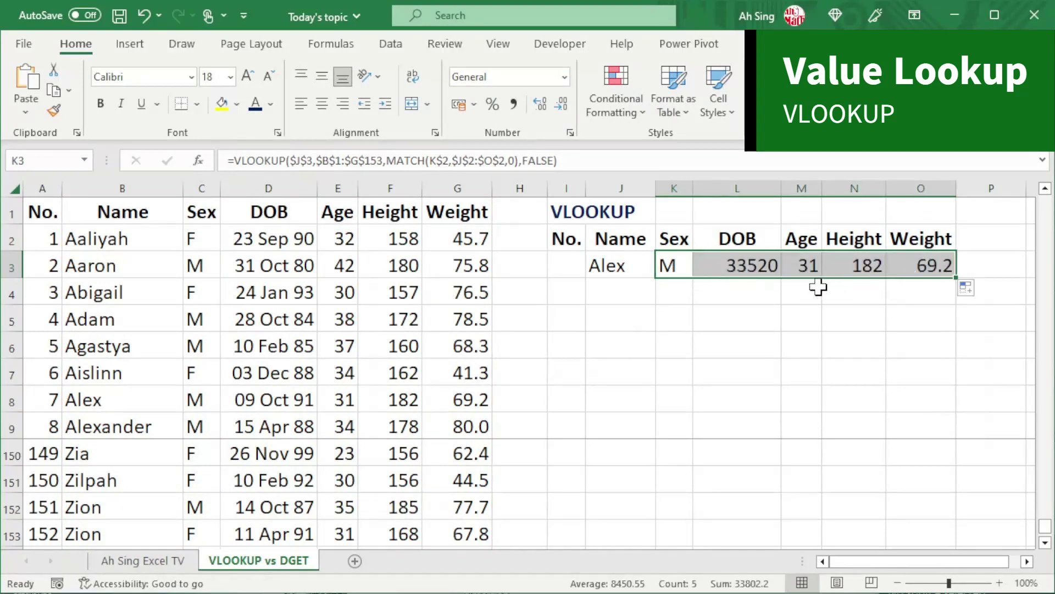
{"action": "left_click", "coordinate": [738, 266]}
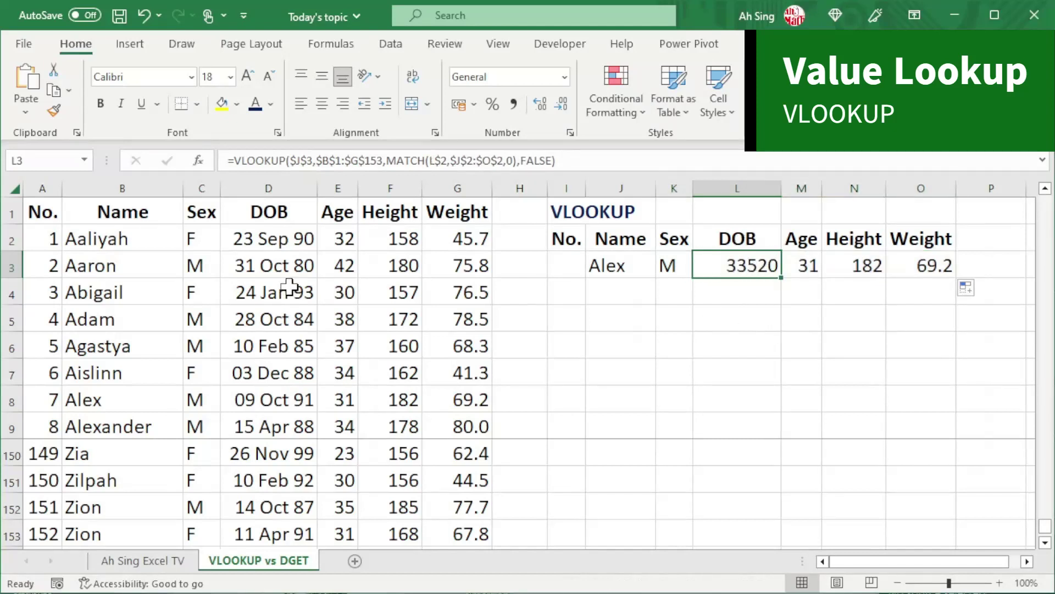
{"action": "left_click", "coordinate": [283, 241]}
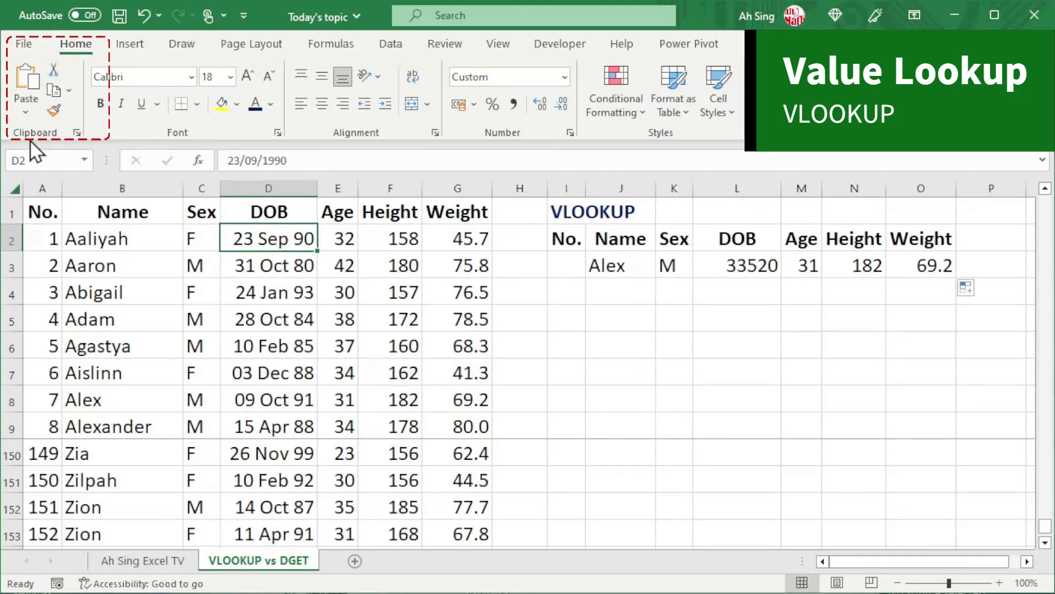
{"action": "left_click", "coordinate": [53, 112]}
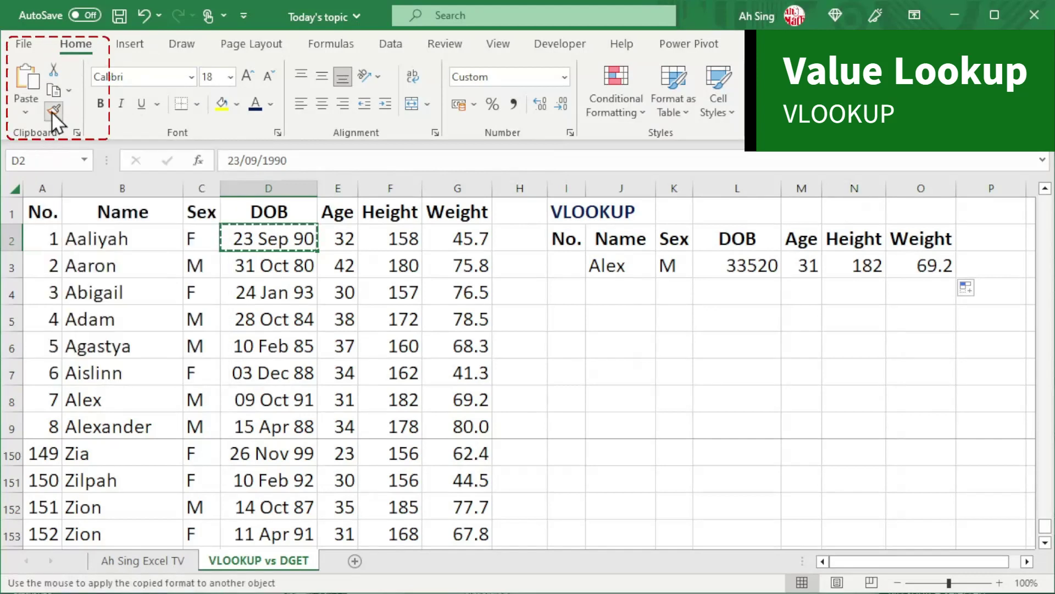
{"action": "left_click", "coordinate": [730, 266]}
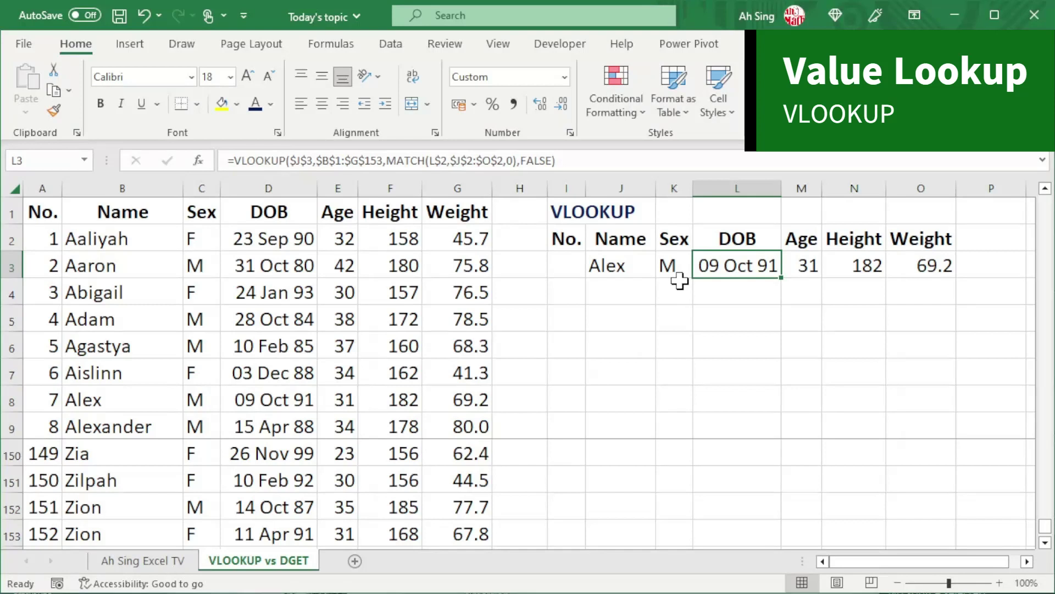
- Copy the K3 lookup formula into the No. cell I3, which returns #N/A
{"action": "left_click", "coordinate": [672, 273]}
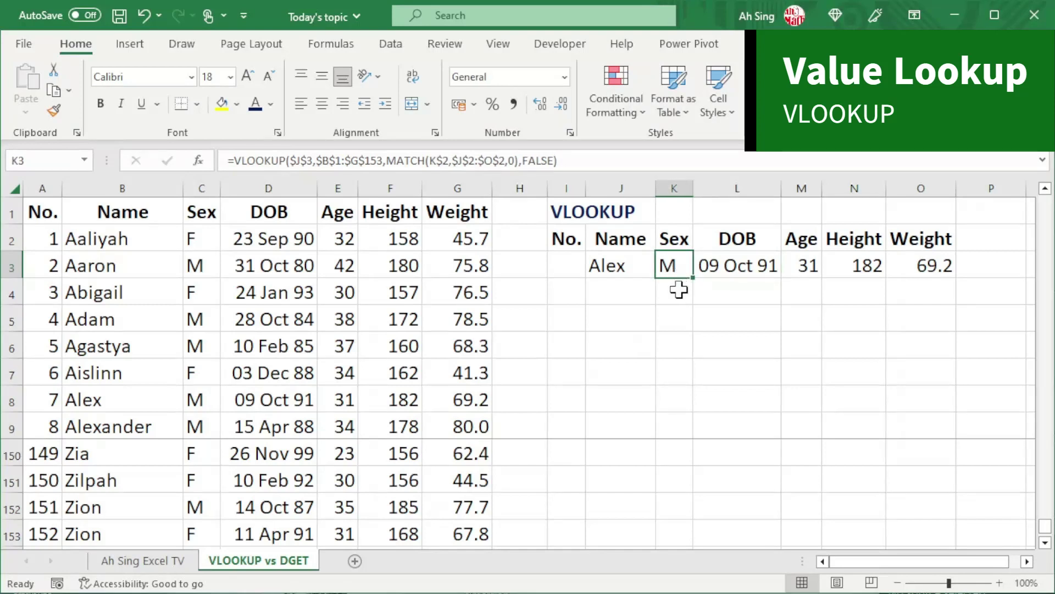
{"action": "key", "text": "ctrl+c"}
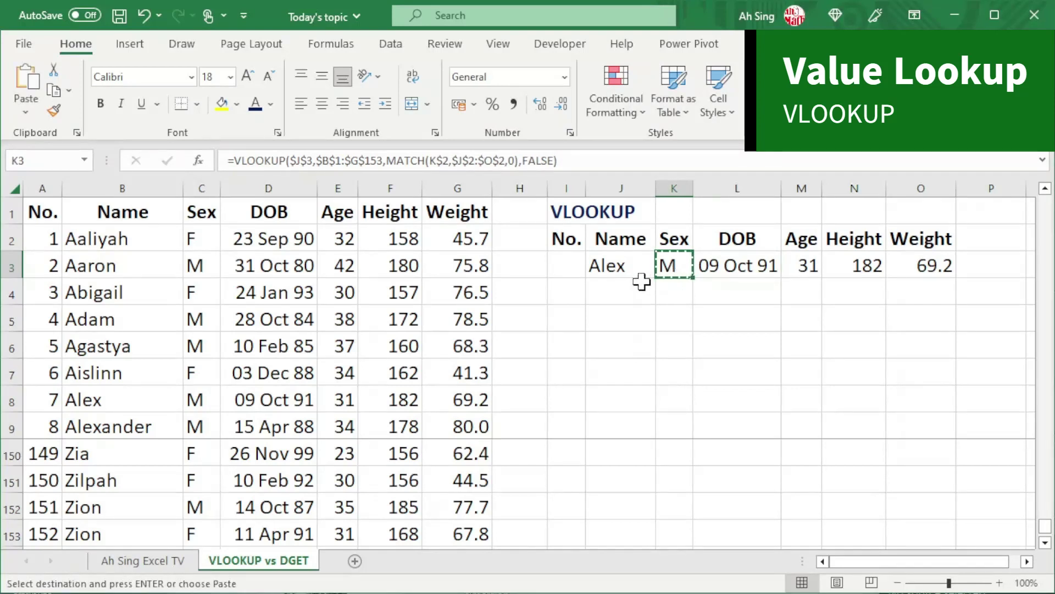
{"action": "left_click", "coordinate": [569, 266]}
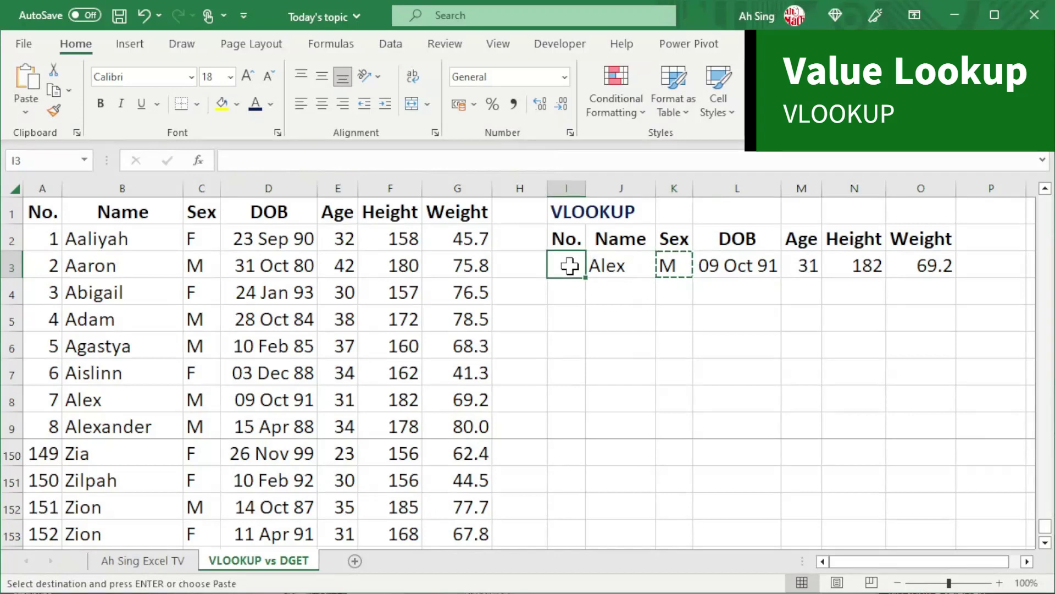
{"action": "key", "text": "Return"}
{"action": "key", "text": "F2"}
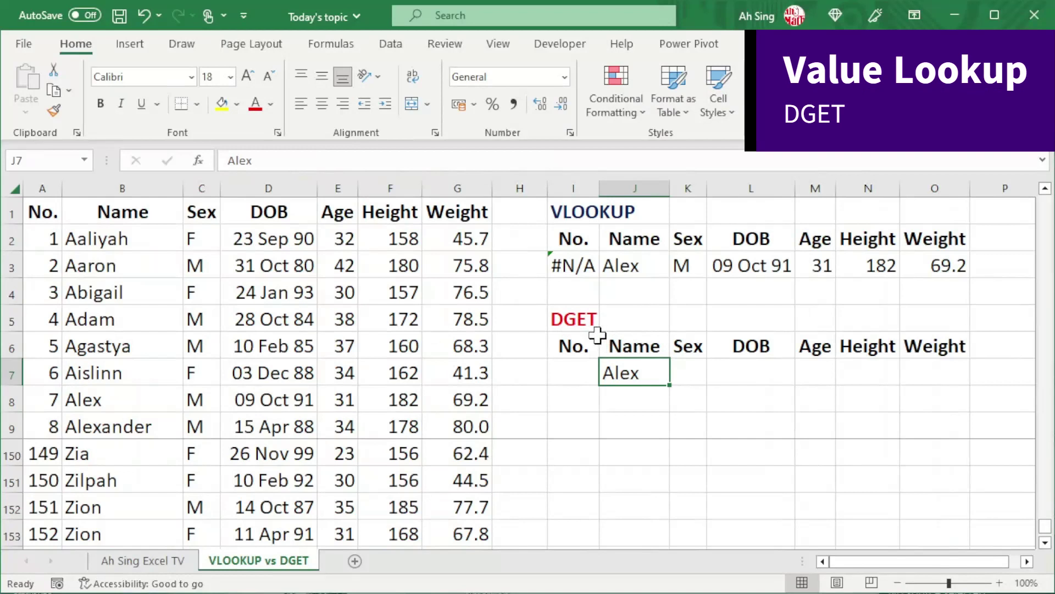
- Start a DGET in K7 with the absolute database range $A$1:$G$153
{"action": "left_click", "coordinate": [691, 376]}
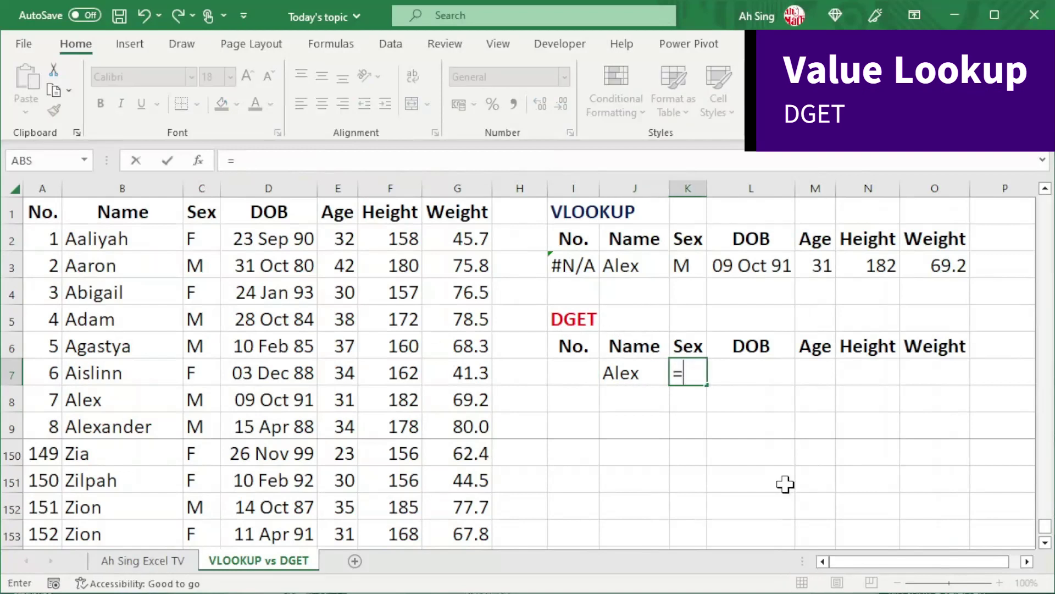
{"action": "type", "text": "dget"}
{"action": "key", "text": "Tab"}
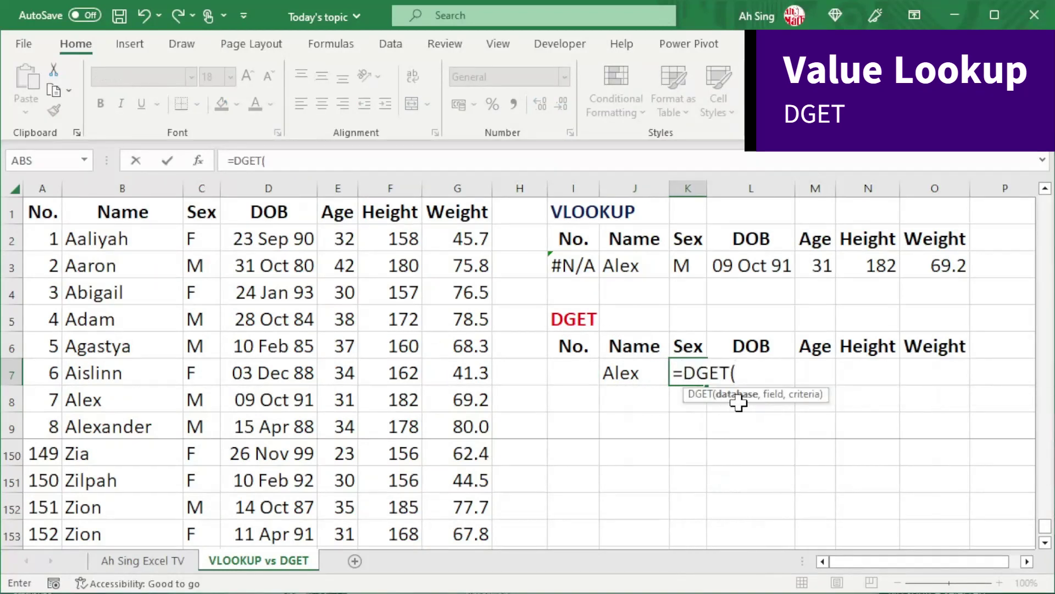
{"action": "left_click", "coordinate": [29, 211]}
{"action": "key", "text": "ctrl+shift+Right"}
{"action": "key", "text": "ctrl+shift+Down"}
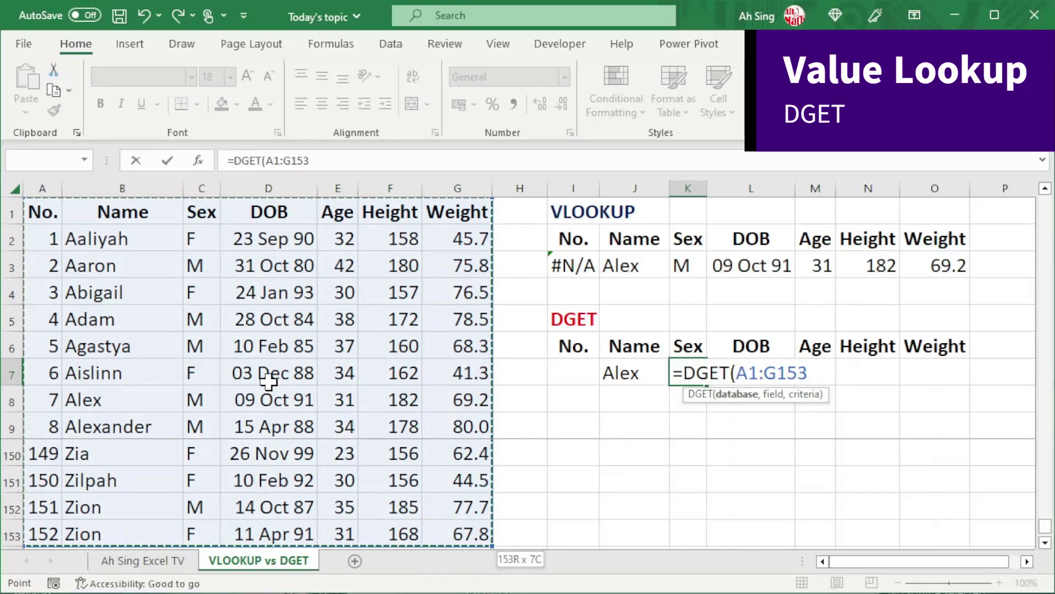
{"action": "key", "text": "F4"}
{"action": "type", "text": ","}
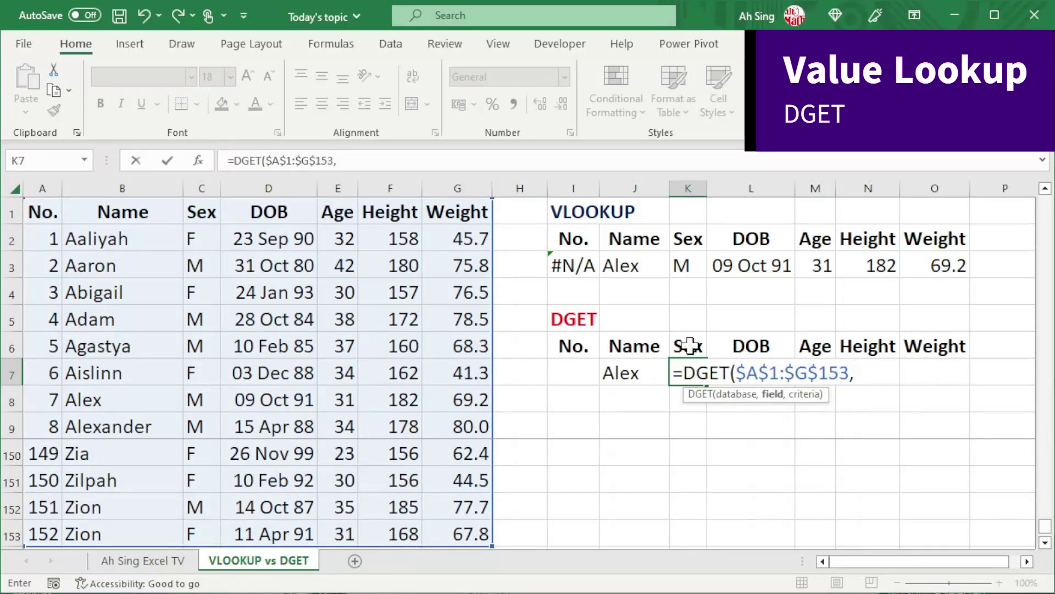
- Add field K$6 and the absolute criteria range $J$6:$J$7 to the DGET
{"action": "left_click", "coordinate": [690, 345]}
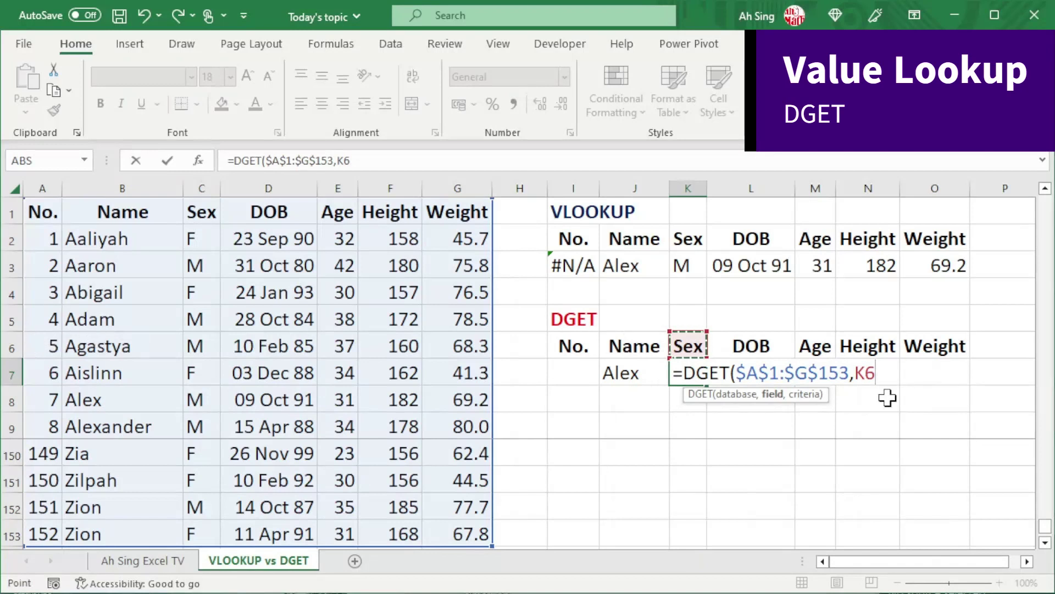
{"action": "key", "text": "F4"}
{"action": "key", "text": "F4"}
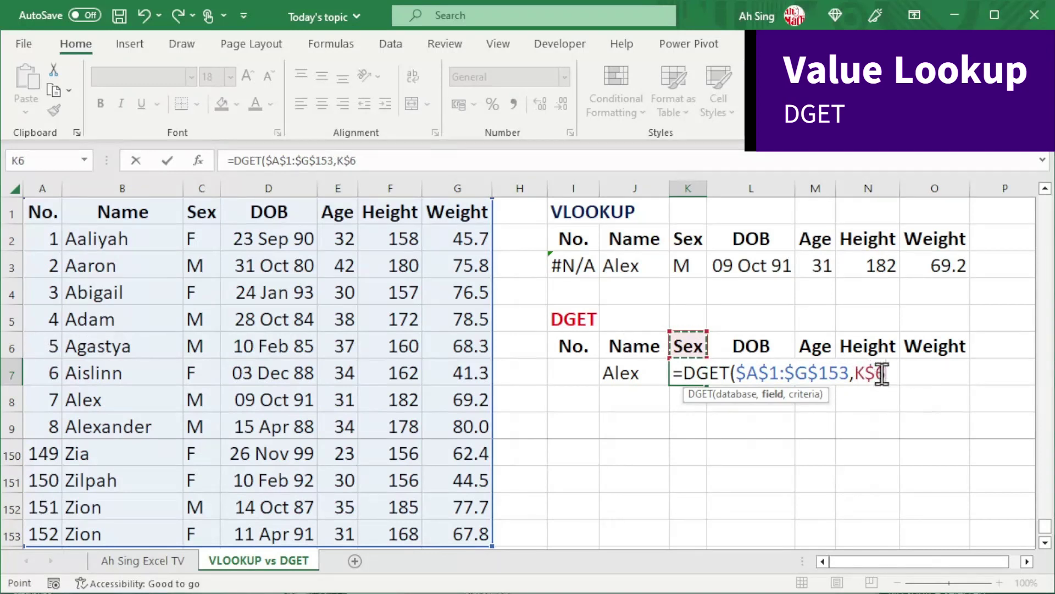
{"action": "type", "text": ","}
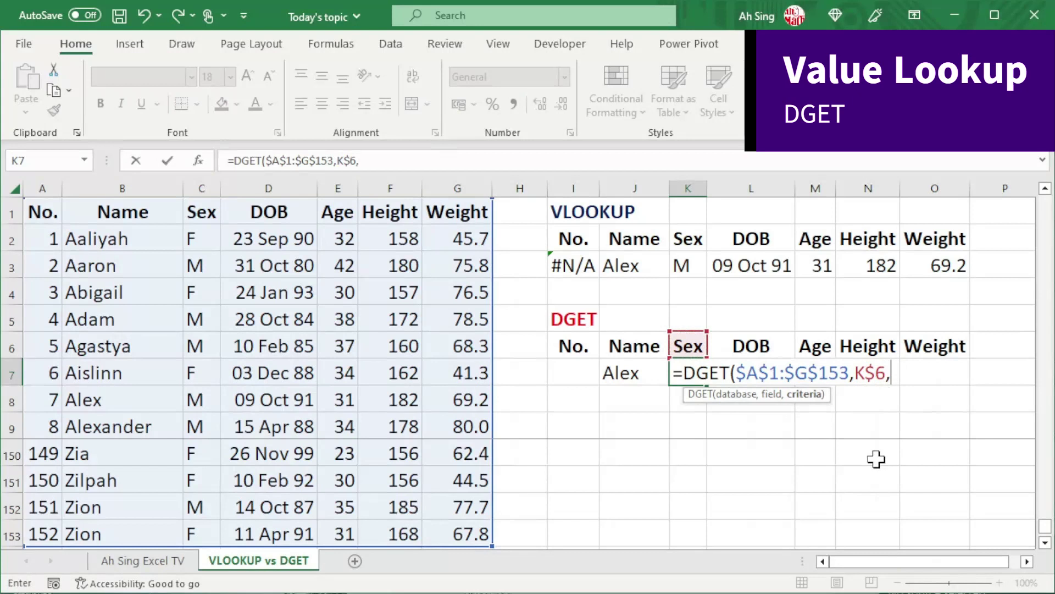
{"action": "left_click_drag", "start_coordinate": [637, 346], "coordinate": [639, 371]}
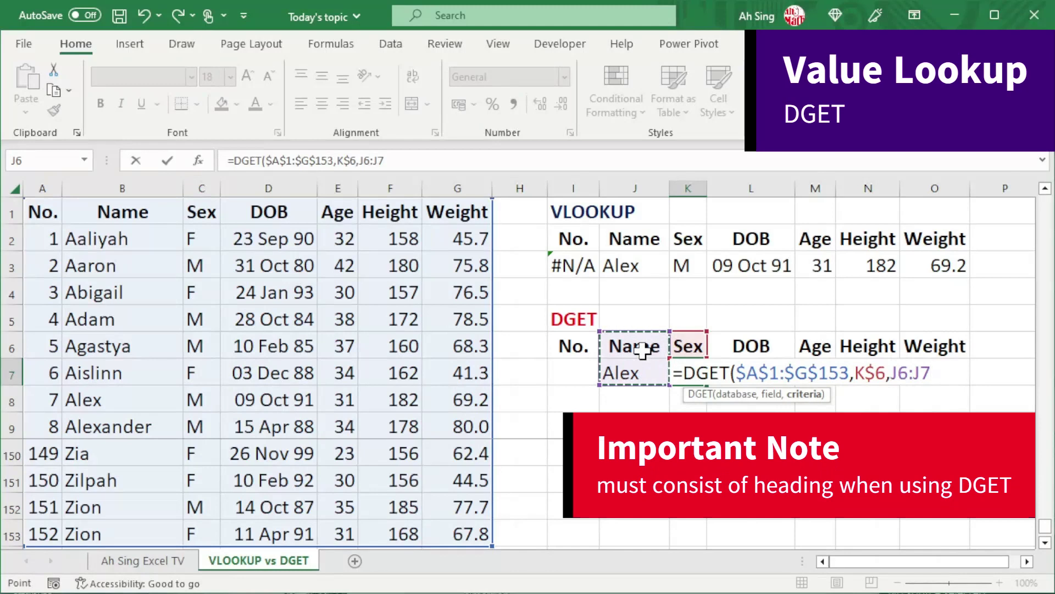
{"action": "key", "text": "F4"}
- Close and commit the DGET formula in K7, then test the non-matching name qq in J7
{"action": "type", "text": ")"}
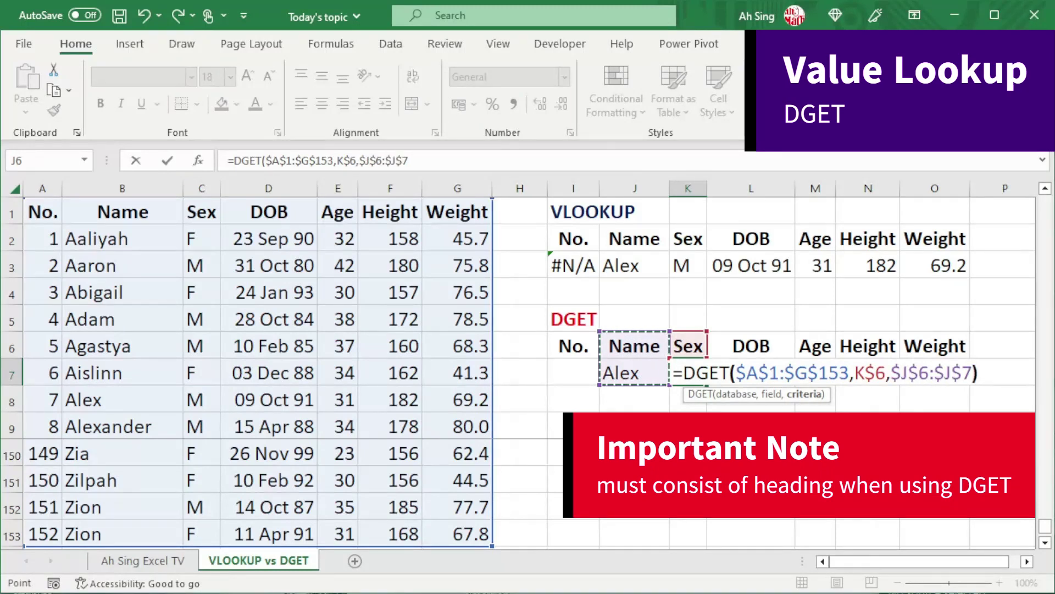
{"action": "key", "text": "ctrl+Return"}
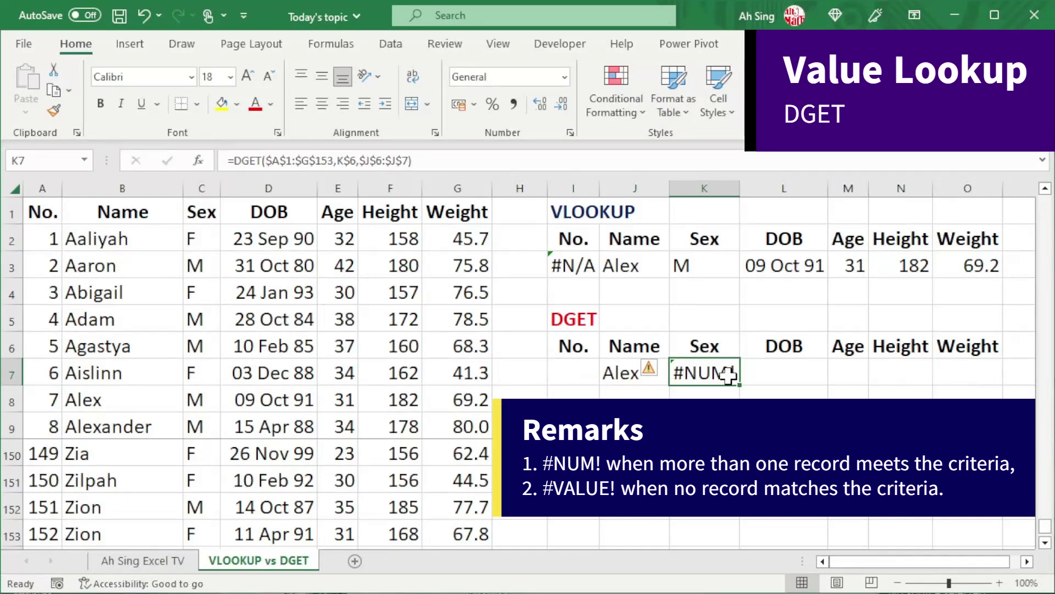
{"action": "key", "text": "Left"}
{"action": "type", "text": "qq"}
{"action": "key", "text": "Return"}
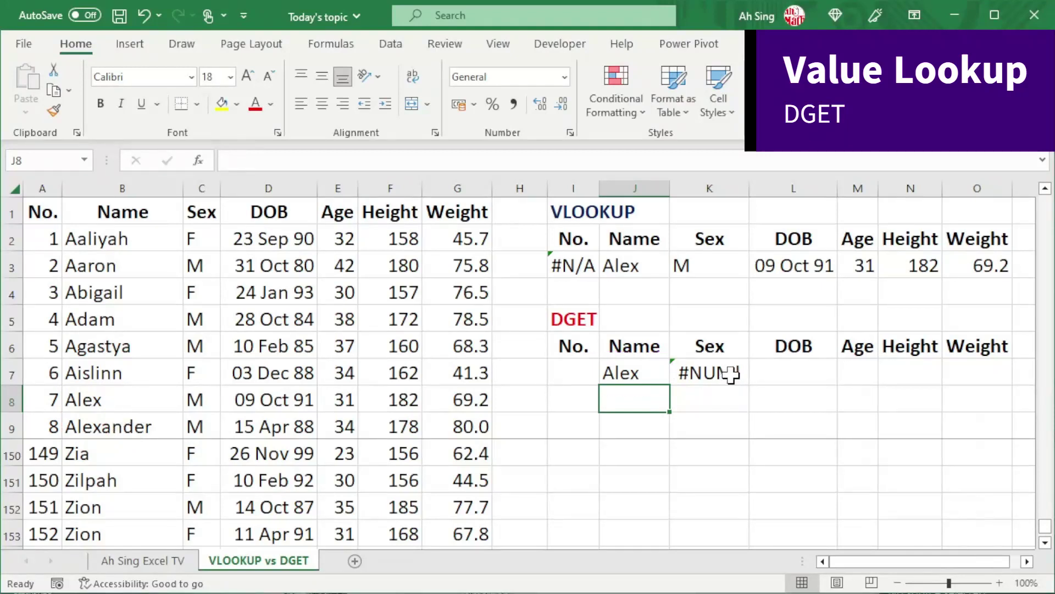
{"action": "left_click", "coordinate": [652, 372]}
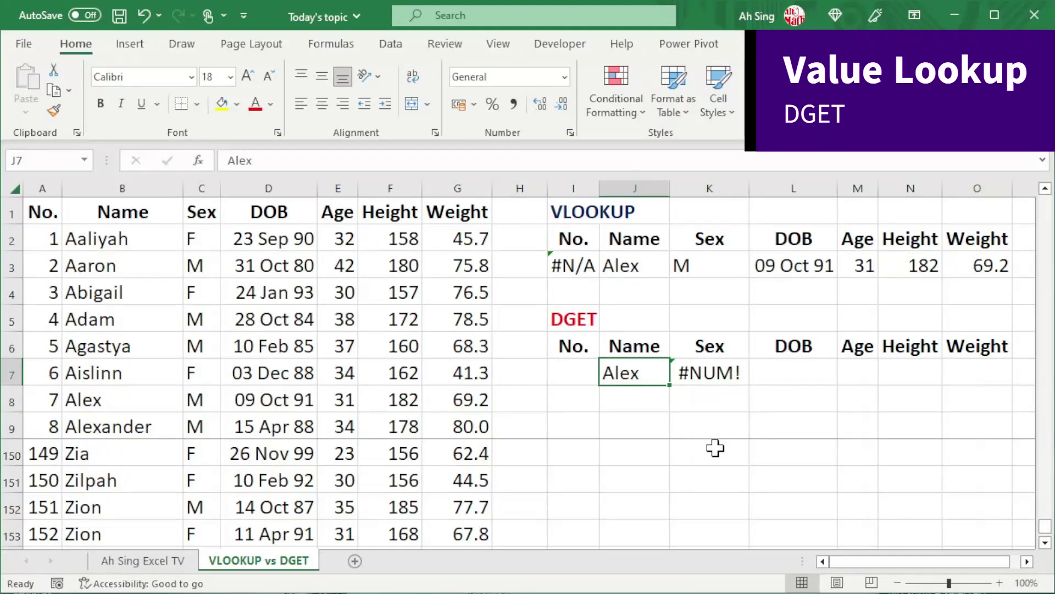
- Set the J7 criterion to the exact match ="=Alex" and fill the DGET across to O7
{"action": "type", "text": "="}
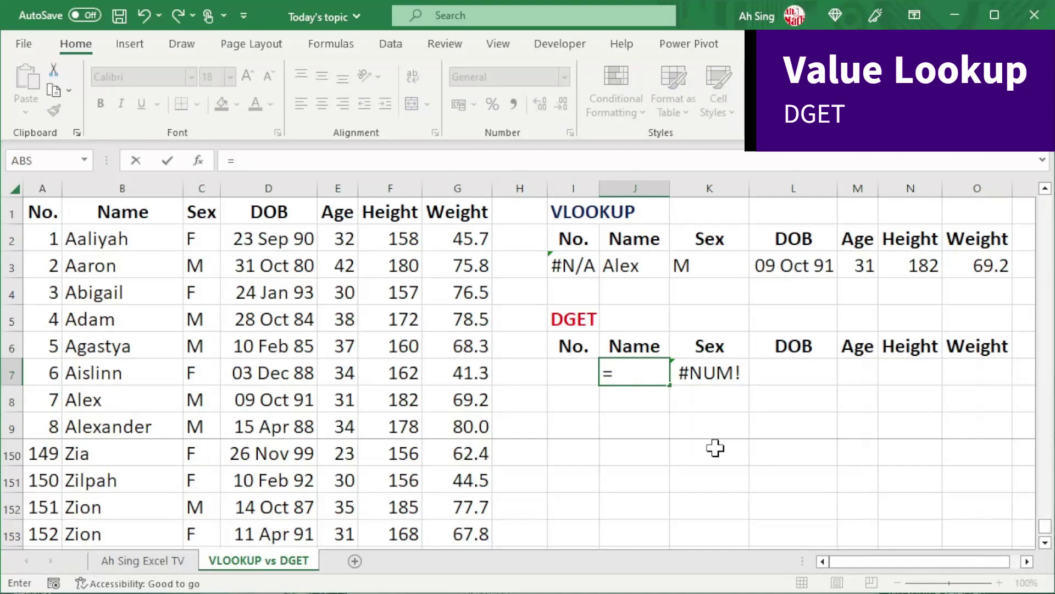
{"action": "type", "text": "\"=Alex"}
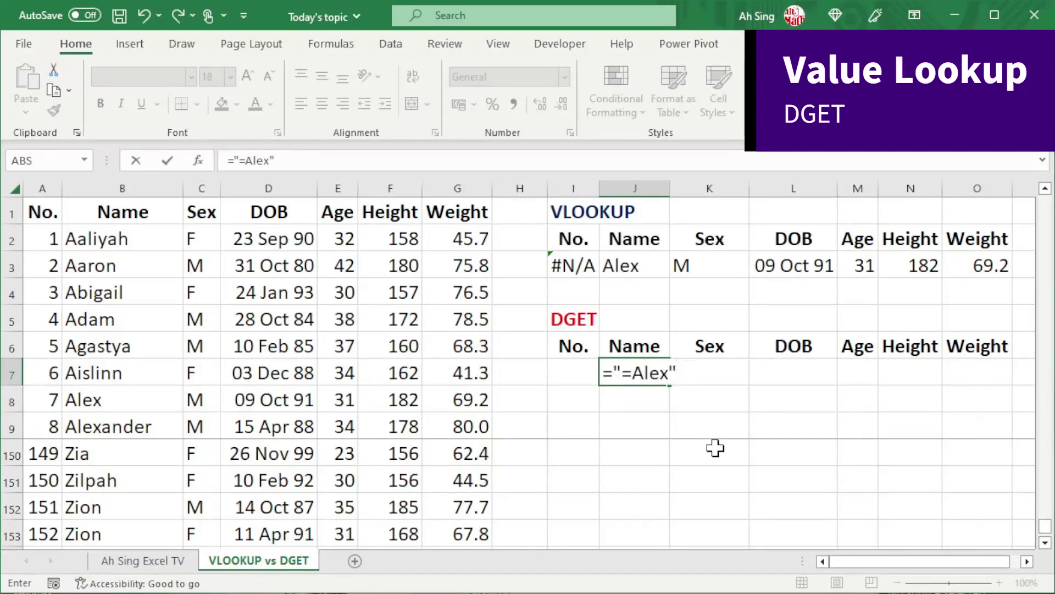
{"action": "key", "text": "Return"}
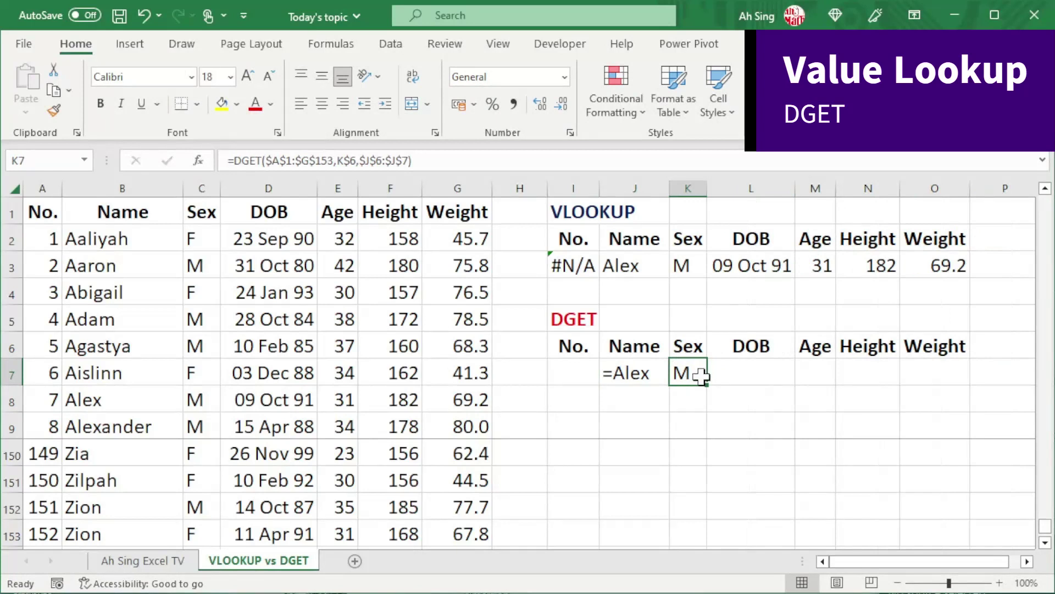
{"action": "left_click", "coordinate": [94, 401]}
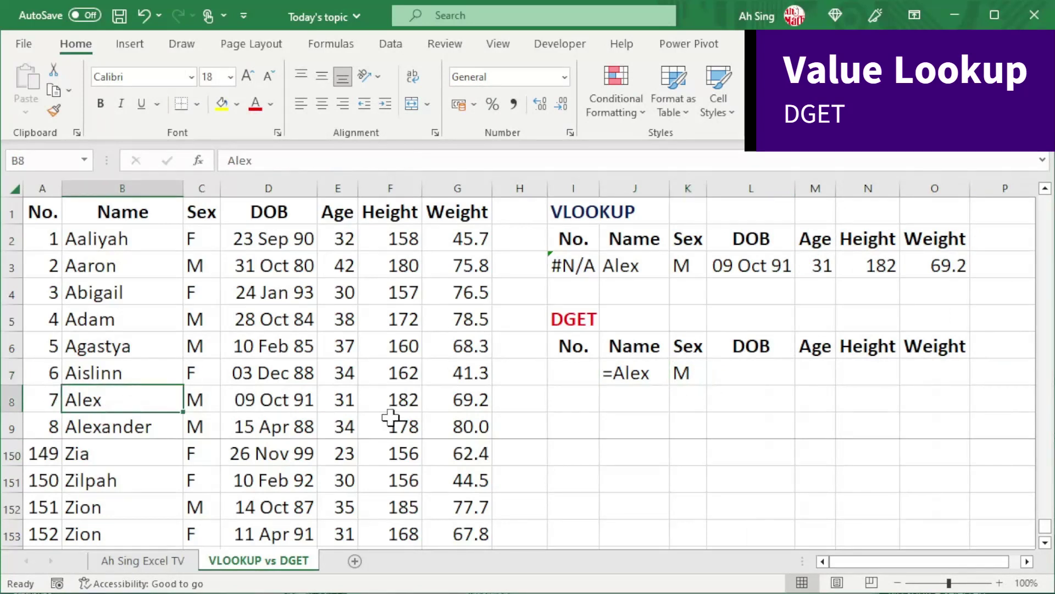
{"action": "left_click", "coordinate": [688, 372]}
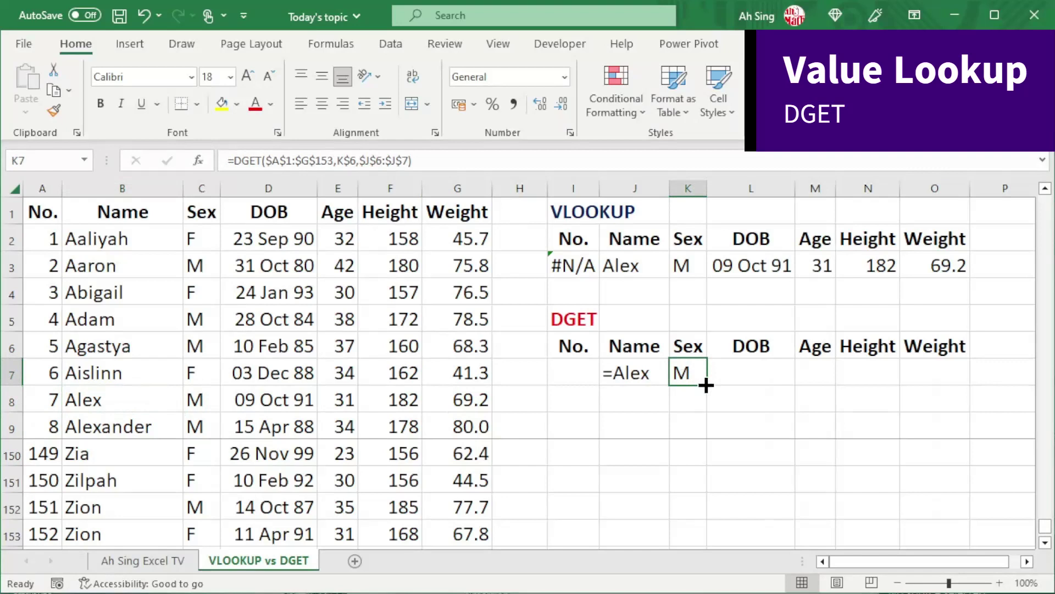
{"action": "left_click_drag", "start_coordinate": [706, 384], "coordinate": [931, 384]}
- Apply L3's date format to L7 and copy the DGET formula into I7, returning No. 7
{"action": "left_click", "coordinate": [750, 265]}
{"action": "left_click", "coordinate": [53, 110]}
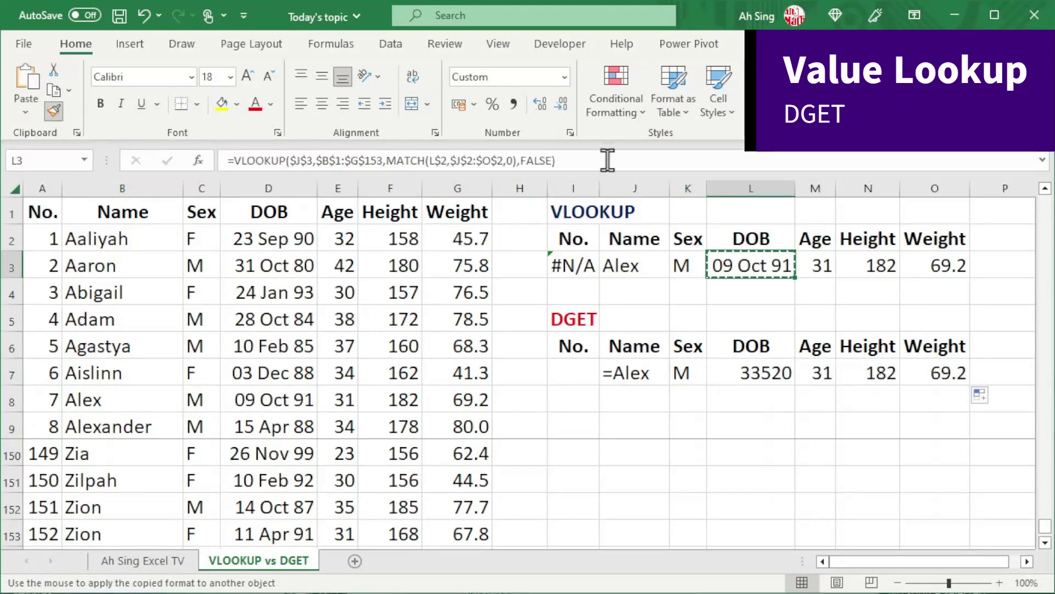
{"action": "left_click", "coordinate": [743, 367]}
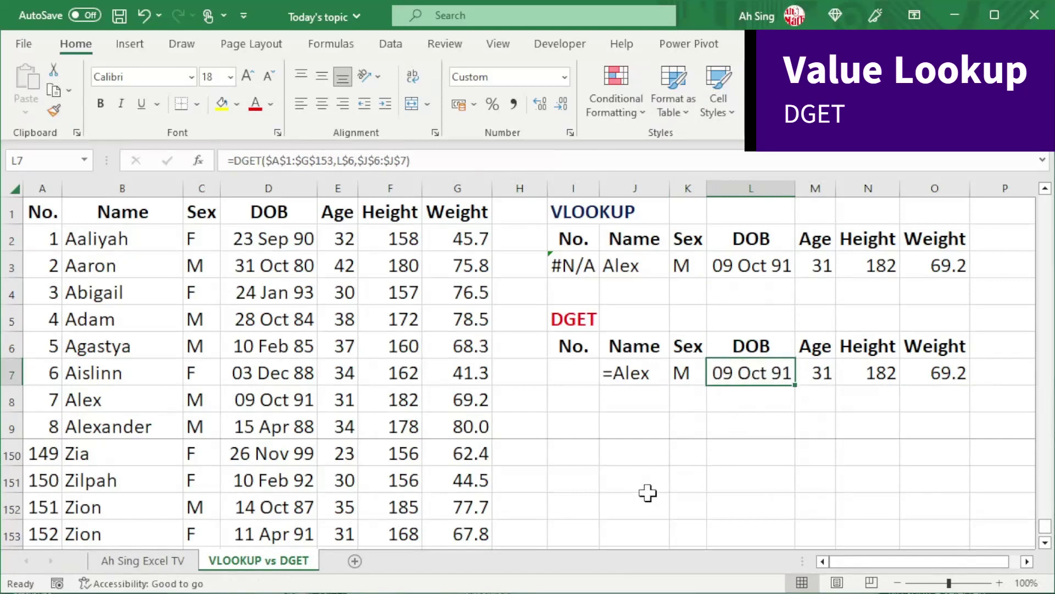
{"action": "key", "text": "Left"}
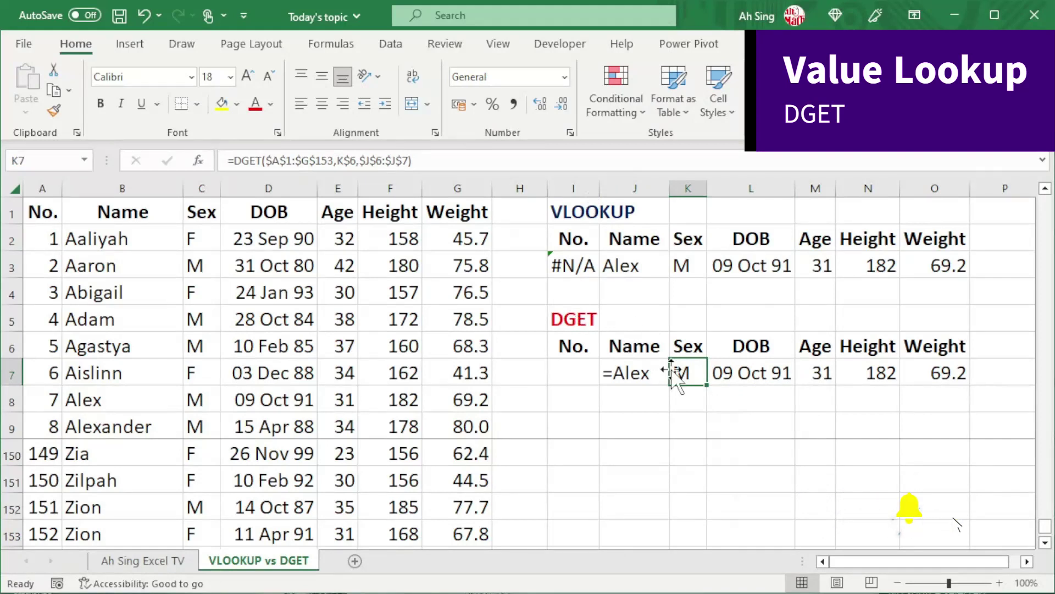
{"action": "key", "text": "ctrl+c"}
{"action": "key", "text": "Left"}
{"action": "key", "text": "Left"}
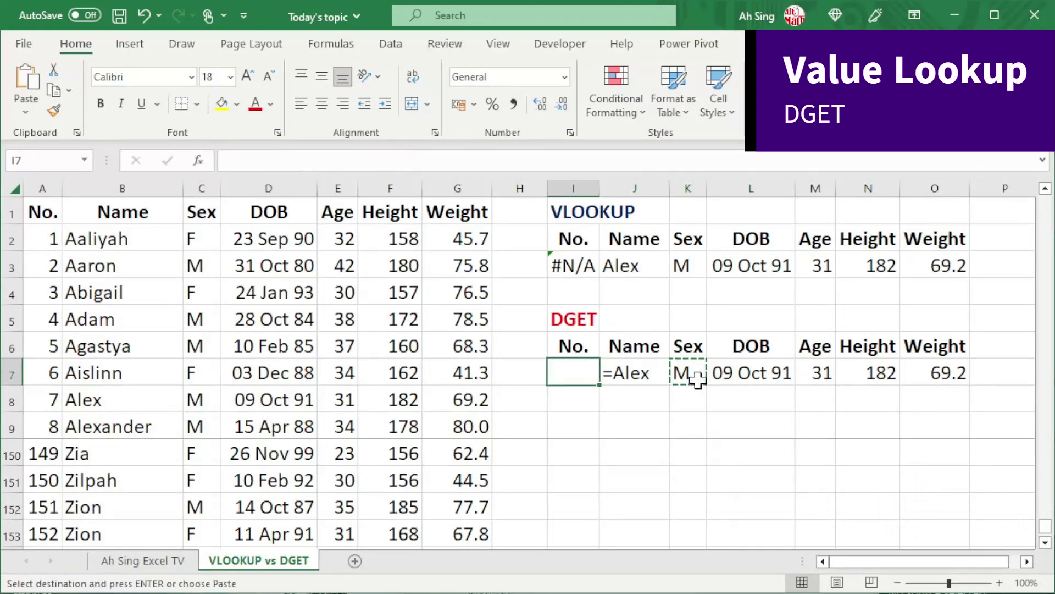
{"action": "key", "text": "Return"}
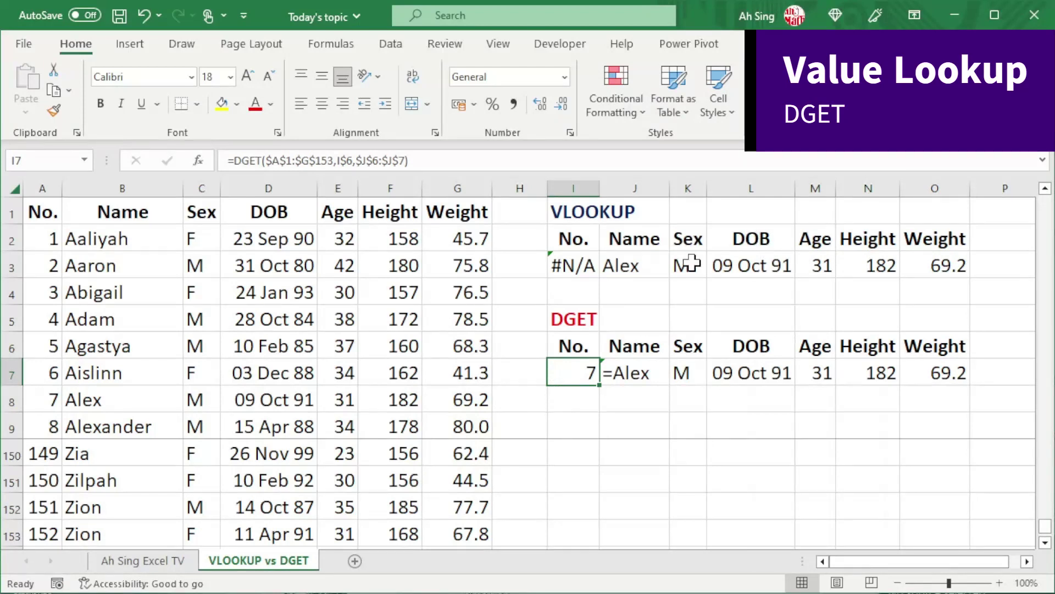
- Clear the DGET row I7:O7 and enter M as the Sex criterion
{"action": "left_click_drag", "start_coordinate": [685, 264], "coordinate": [917, 264]}
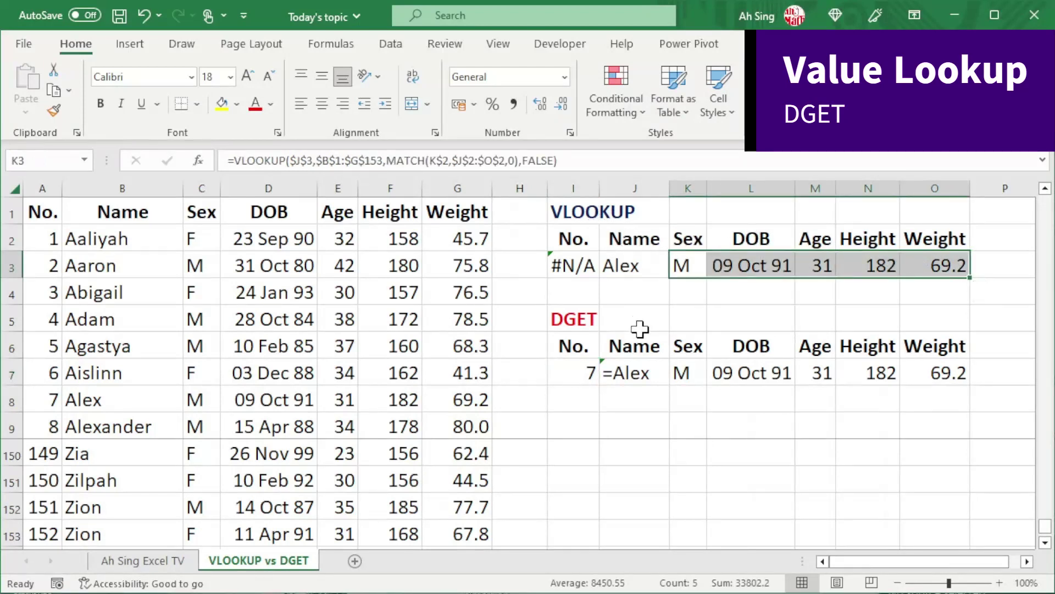
{"action": "left_click_drag", "start_coordinate": [573, 372], "coordinate": [938, 372]}
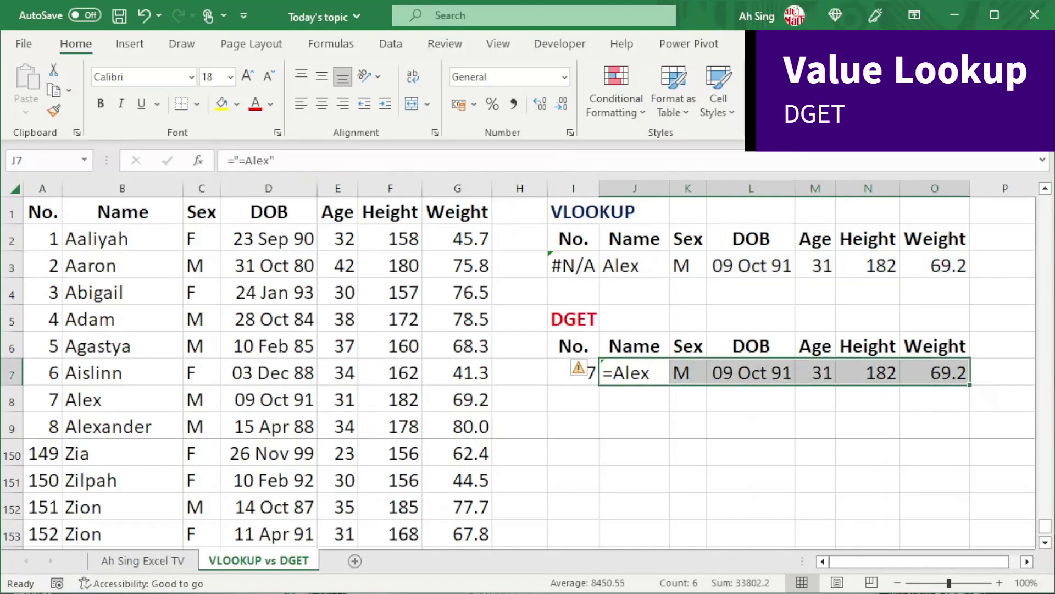
{"action": "key", "text": "Delete"}
{"action": "left_click", "coordinate": [635, 372]}
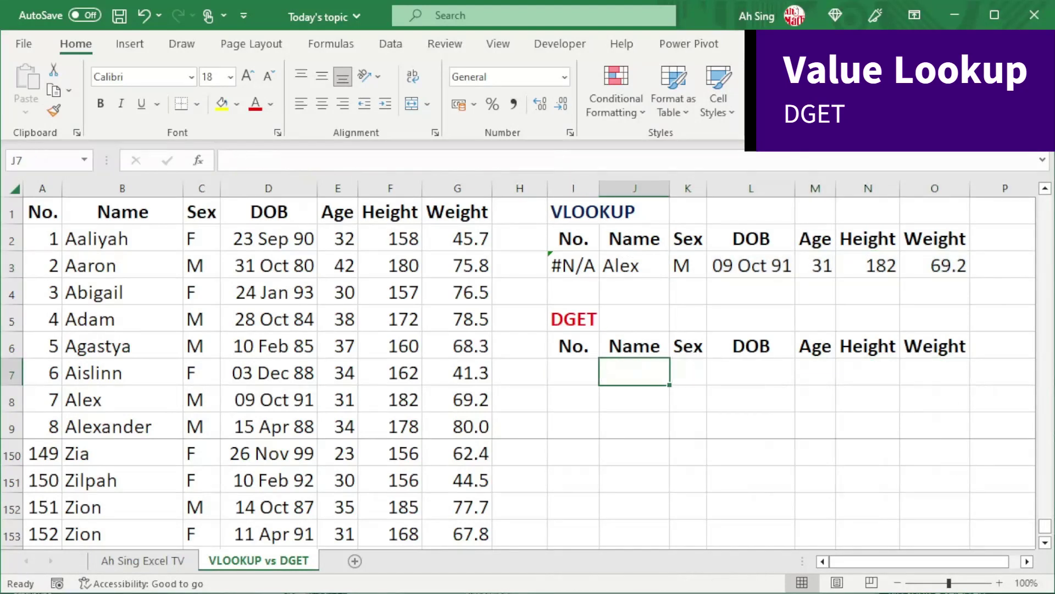
{"action": "left_click", "coordinate": [688, 373]}
{"action": "type", "text": "M"}
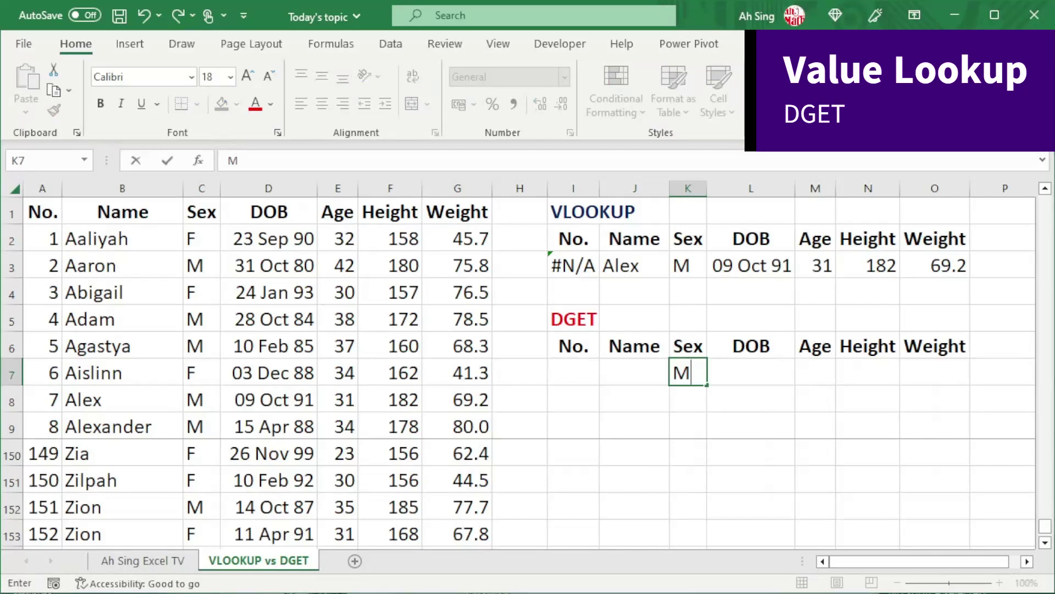
{"action": "key", "text": "Tab"}
- Enter DOB <01 Jan 85, age >35, height >=170 and weight >=70 criteria
{"action": "type", "text": "<01 Jan 85"}
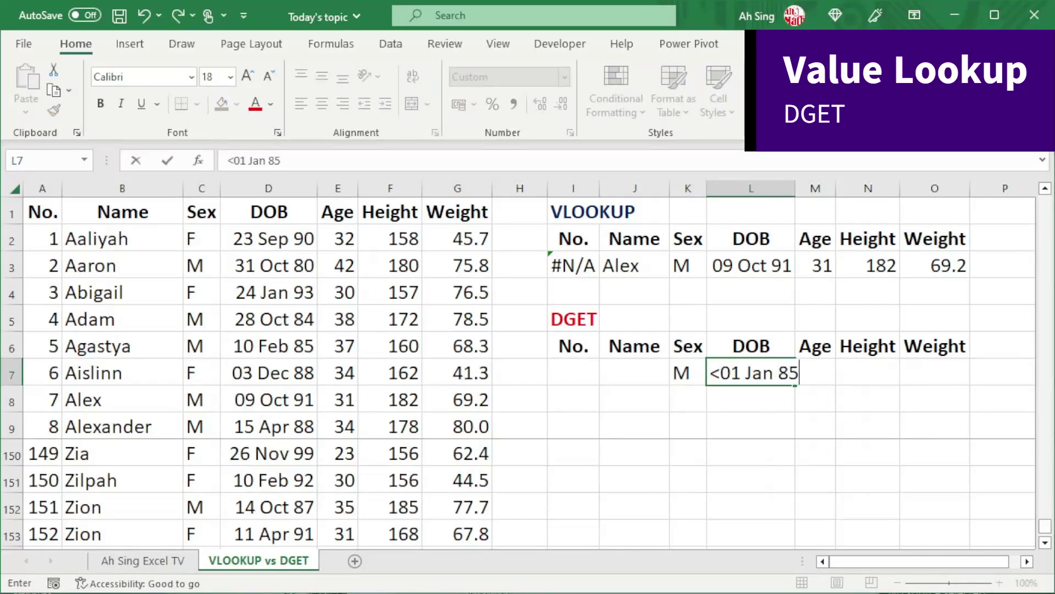
{"action": "key", "text": "Tab"}
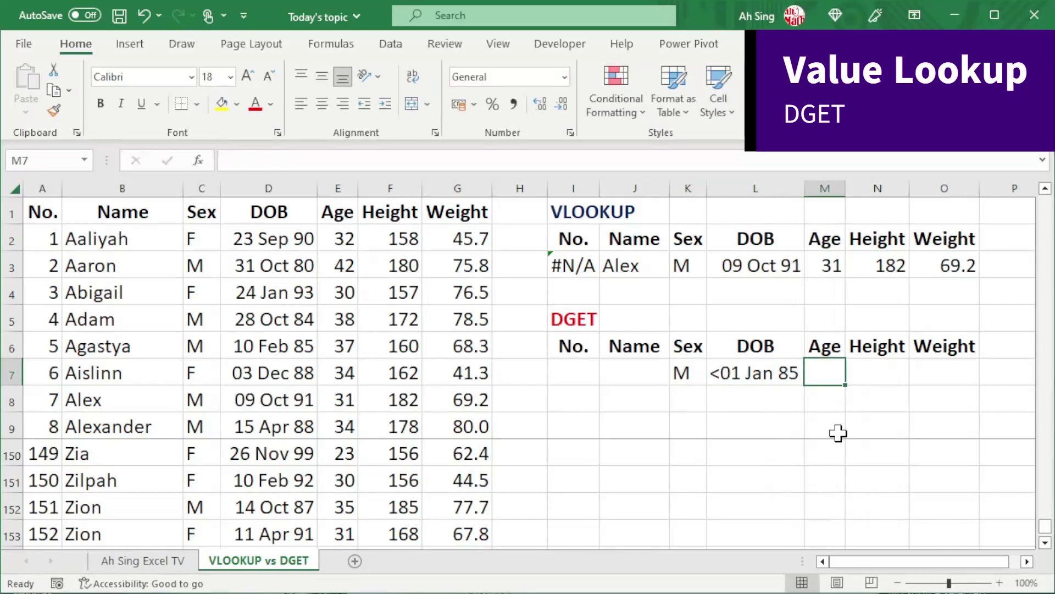
{"action": "type", "text": ">35"}
{"action": "key", "text": "Tab"}
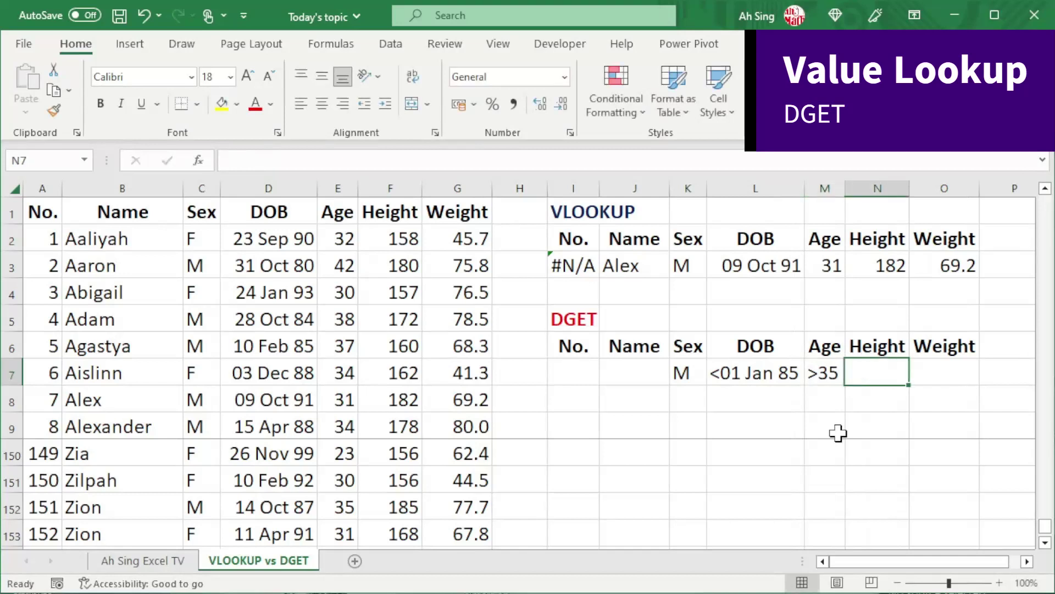
{"action": "type", "text": ">=170"}
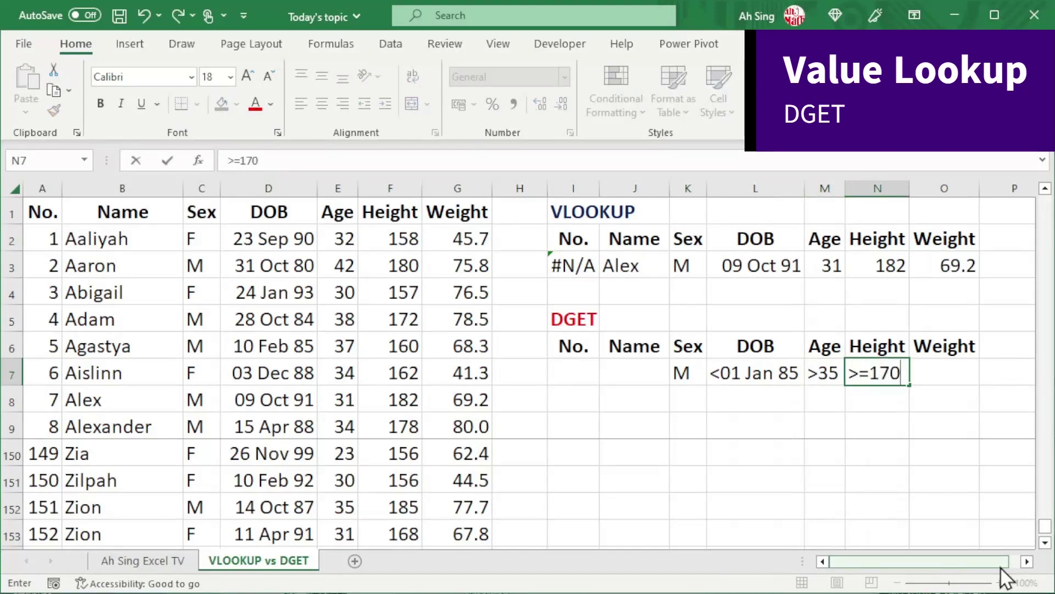
{"action": "key", "text": "Tab"}
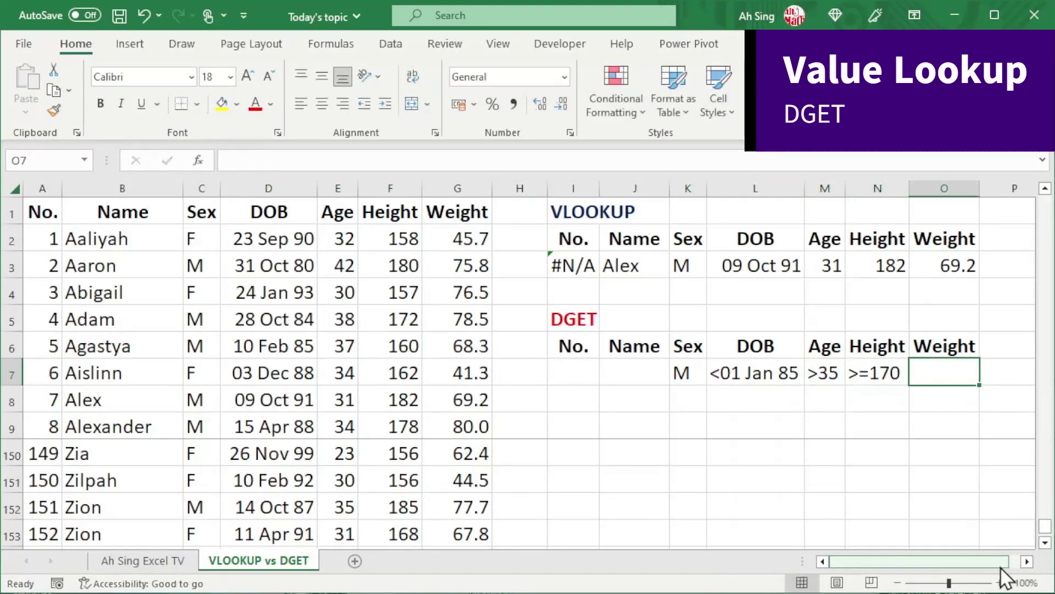
{"action": "type", "text": ">=70"}
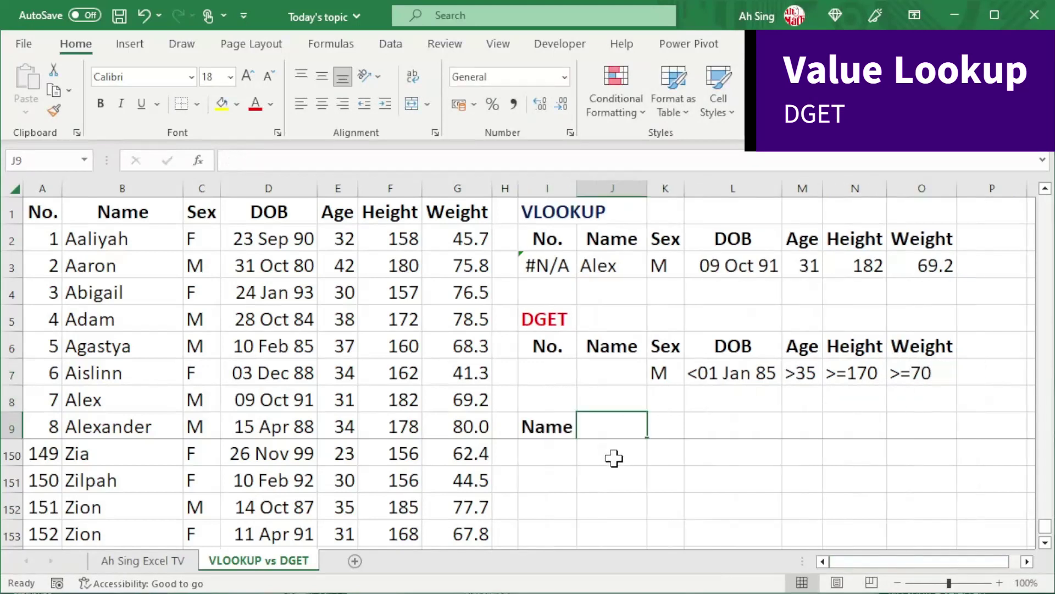
- Start a DGET formula in J9 with the absolute database range $A$1:$G$153
{"action": "type", "text": "=dg"}
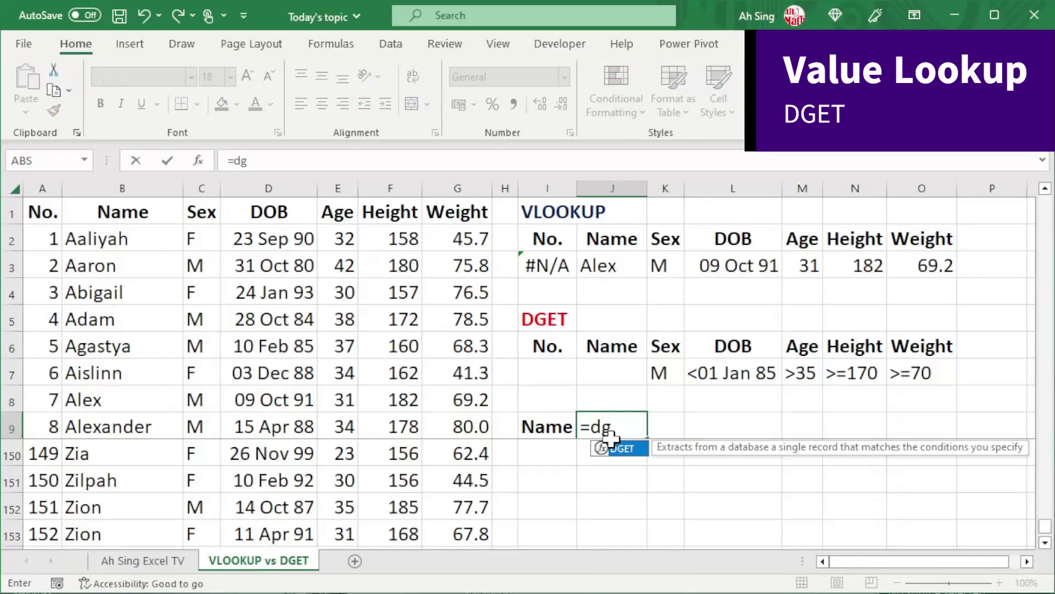
{"action": "key", "text": "Tab"}
{"action": "left_click", "coordinate": [50, 211]}
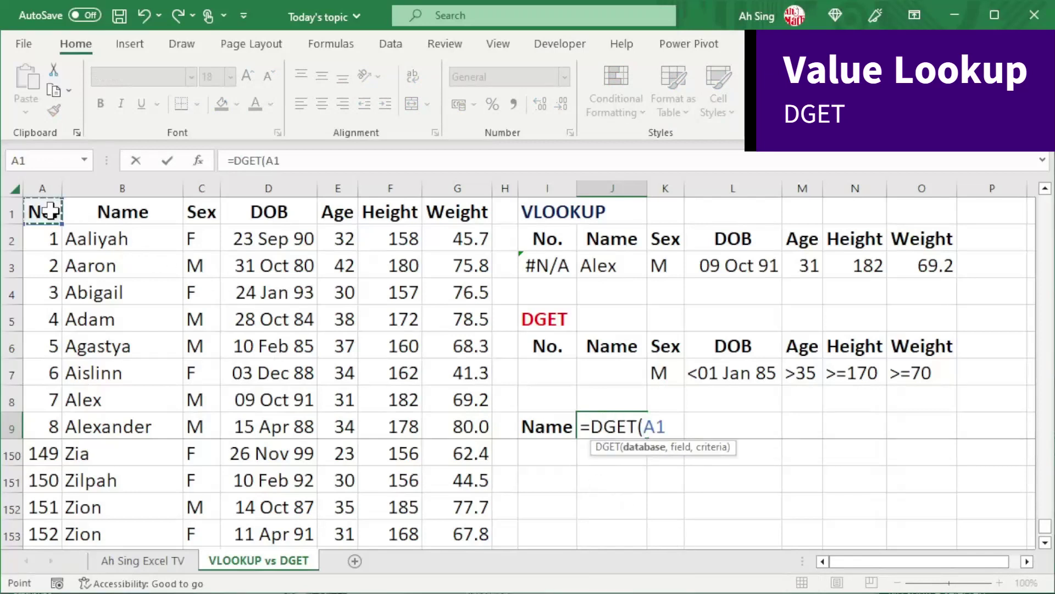
{"action": "key", "text": "ctrl+shift+Right"}
{"action": "key", "text": "ctrl+shift+Down"}
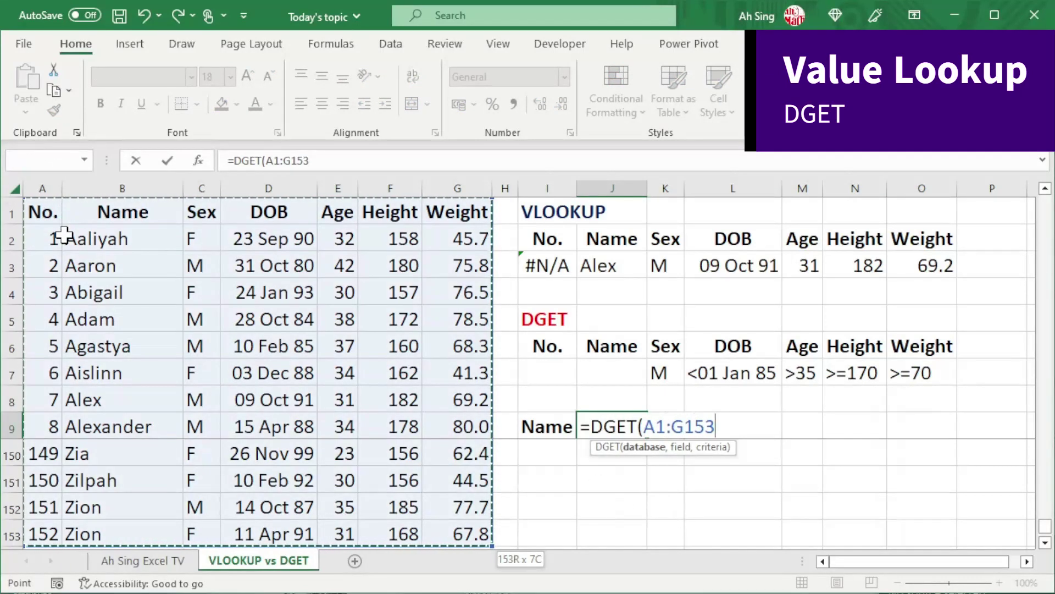
{"action": "key", "text": "F4"}
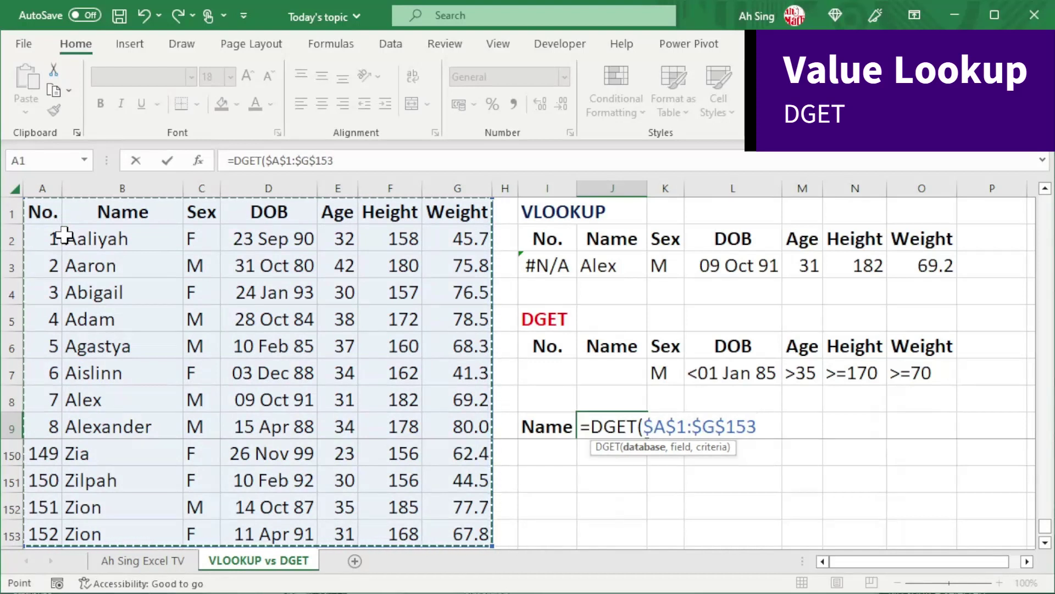
- Complete the DGET with field "Name" and absolute criteria range $J$6:$O$7, then enter it
{"action": "type", "text": ","}
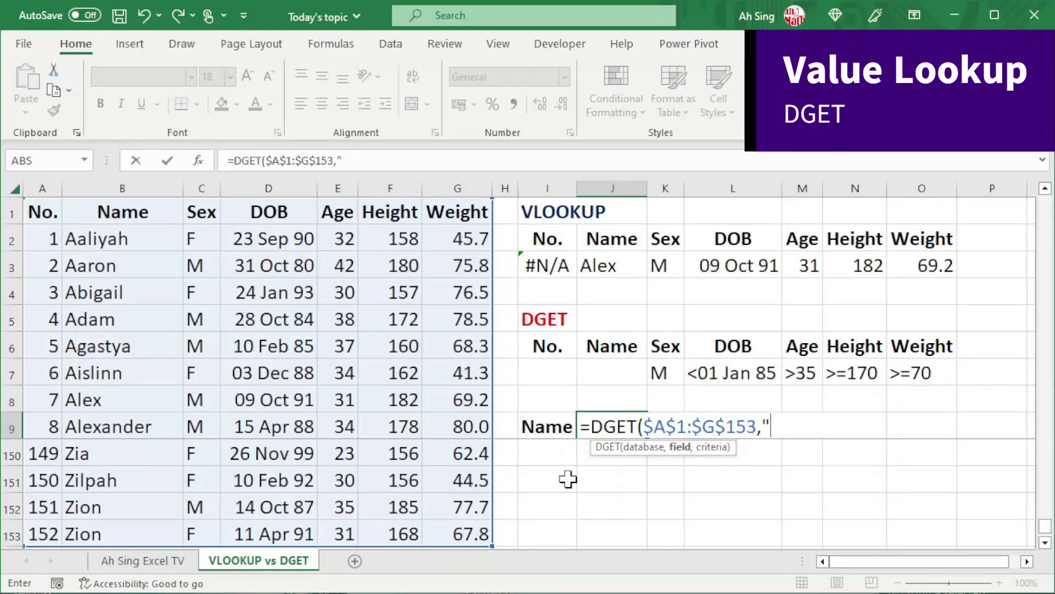
{"action": "type", "text": "\"Name\","}
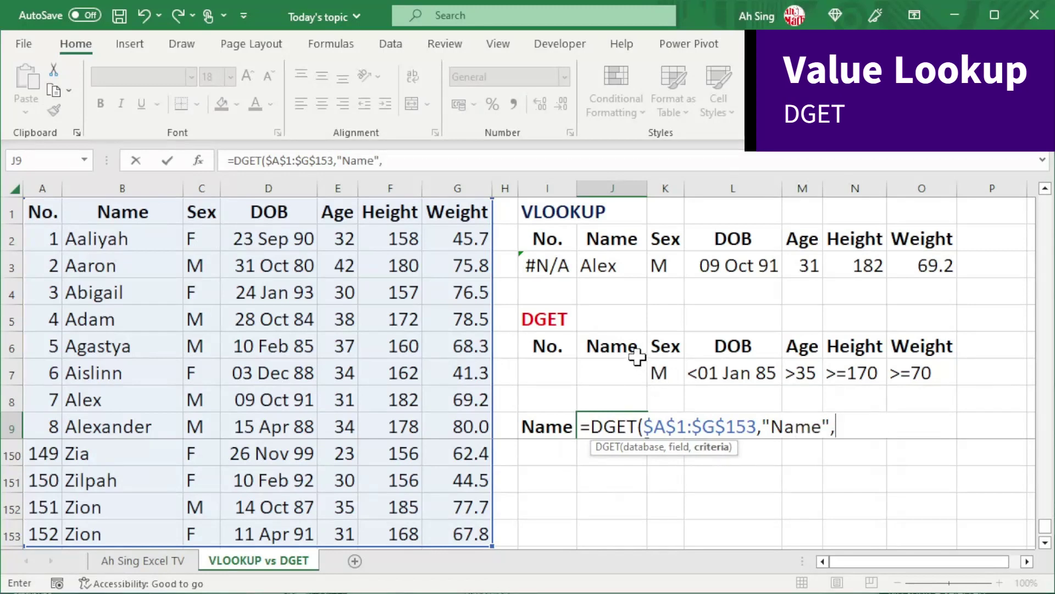
{"action": "left_click_drag", "start_coordinate": [624, 342], "coordinate": [928, 373]}
{"action": "key", "text": "F4"}
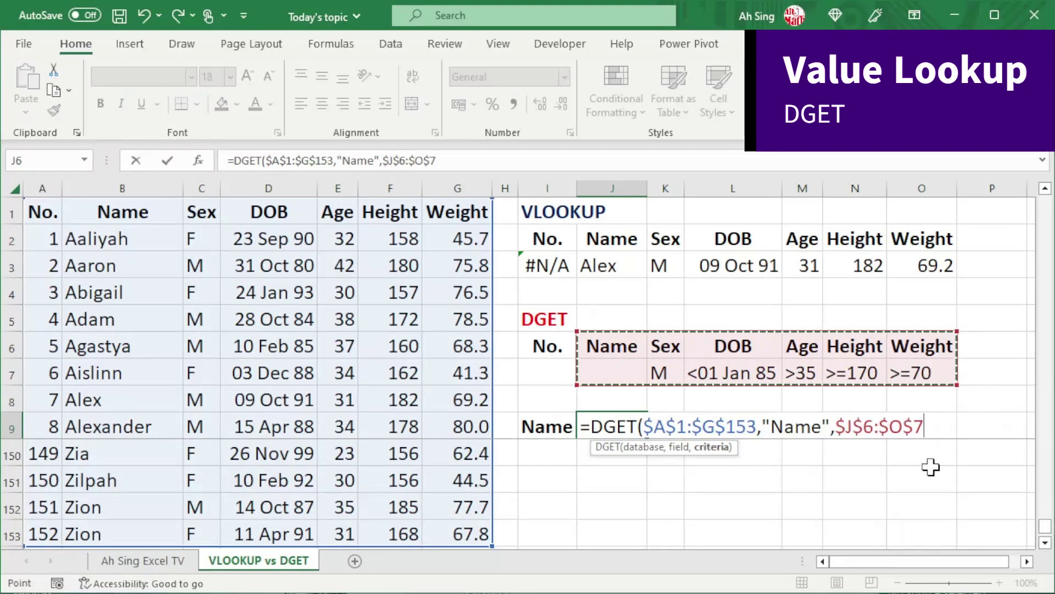
{"action": "type", "text": ")"}
{"action": "key", "text": "Return"}
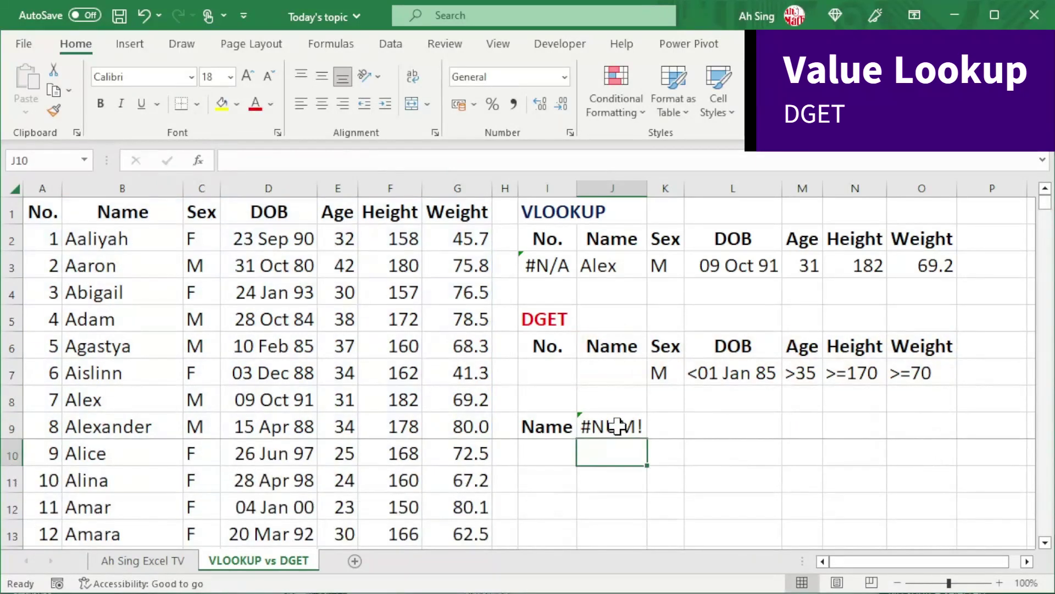
{"action": "left_click", "coordinate": [620, 427]}
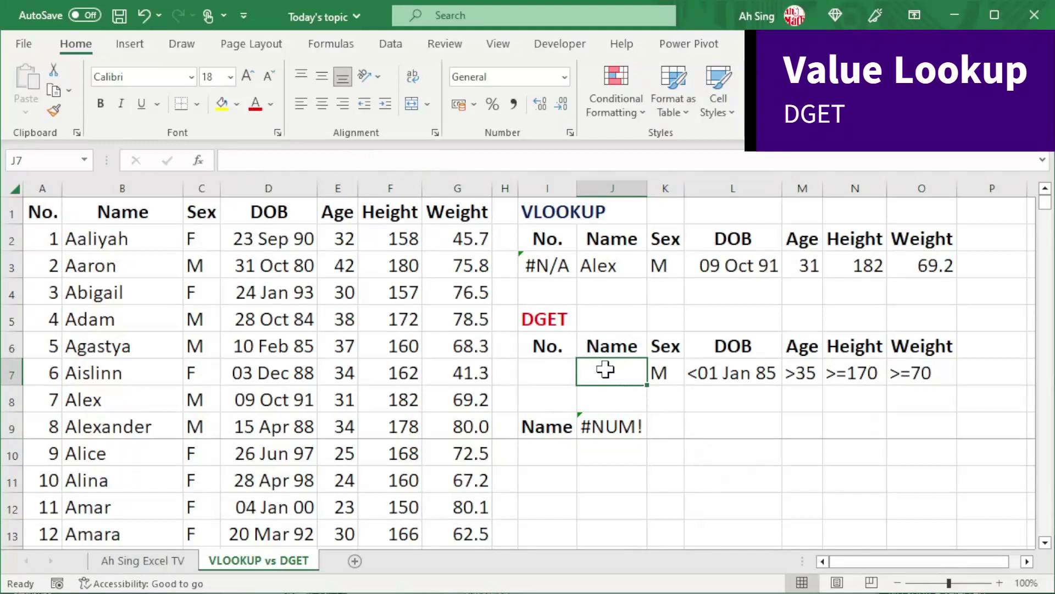
- Add initial D to J7 and a second Weight criterion <76 in P6:P7
{"action": "type", "text": "D"}
{"action": "key", "text": "Return"}
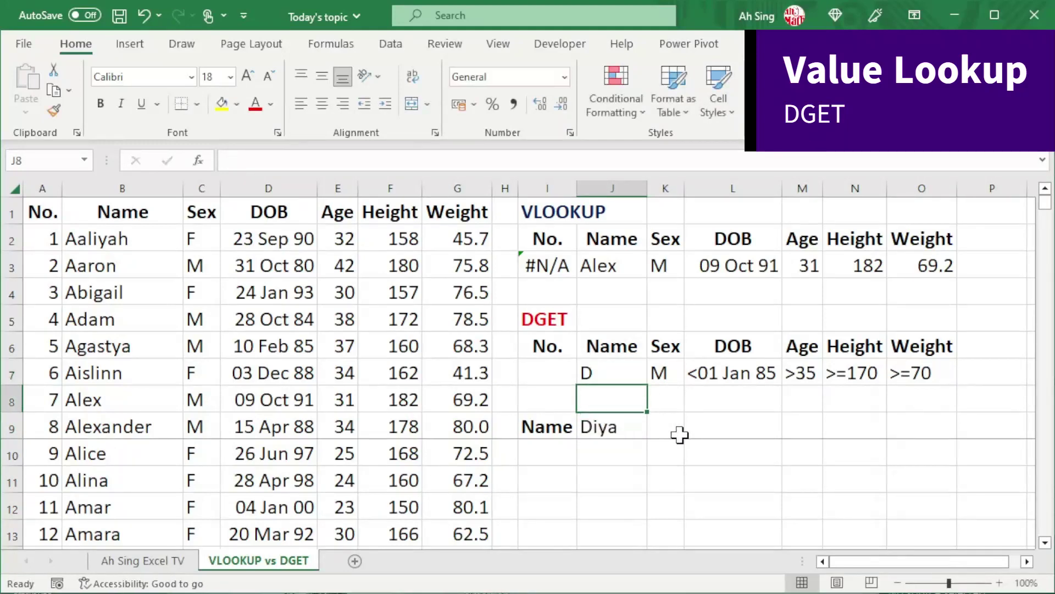
{"action": "left_click", "coordinate": [632, 434]}
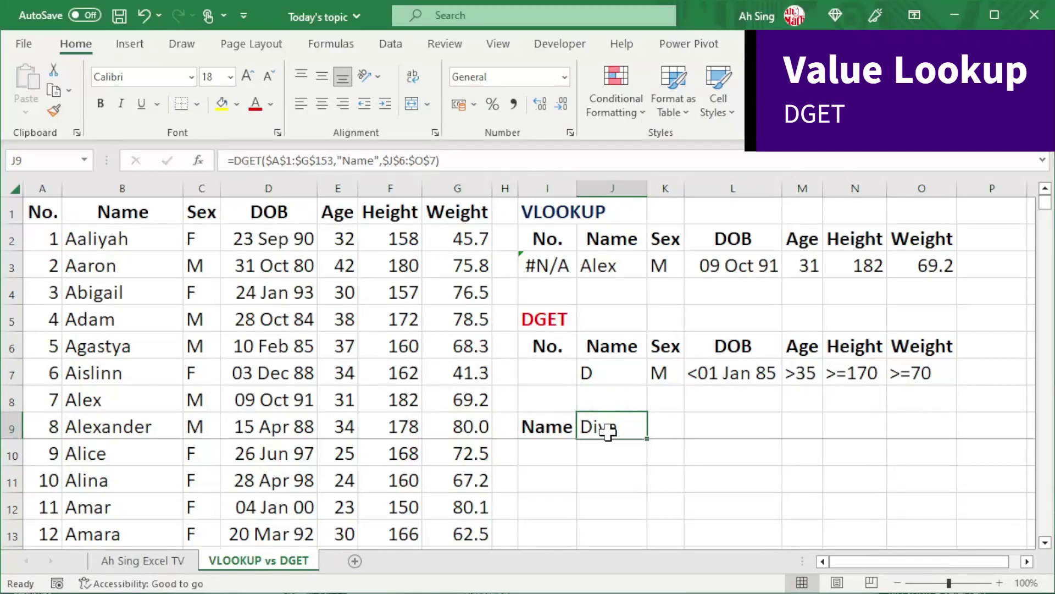
{"action": "left_click", "coordinate": [967, 378]}
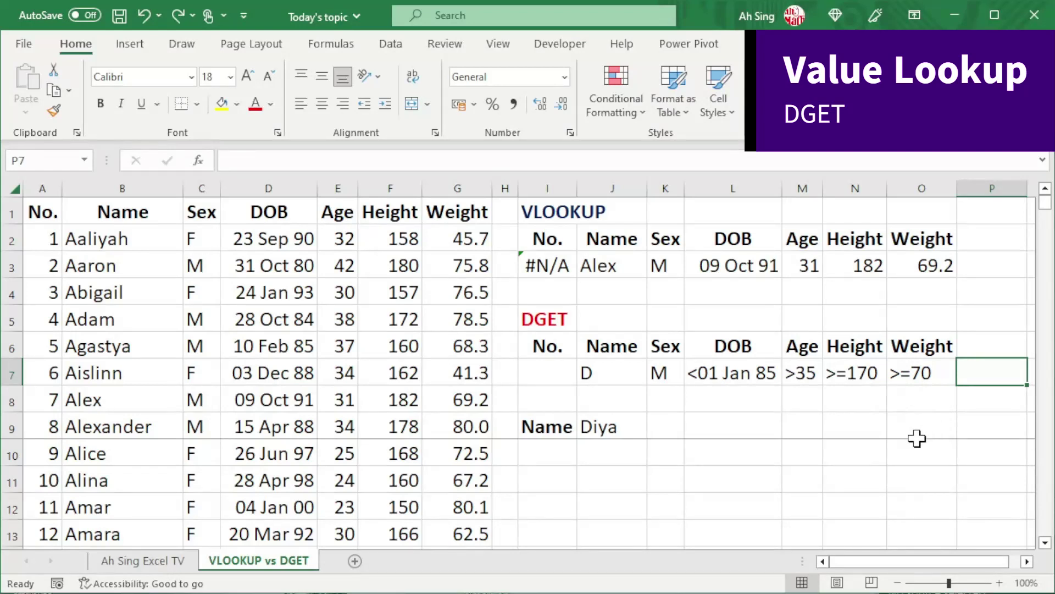
{"action": "type", "text": "<7"}
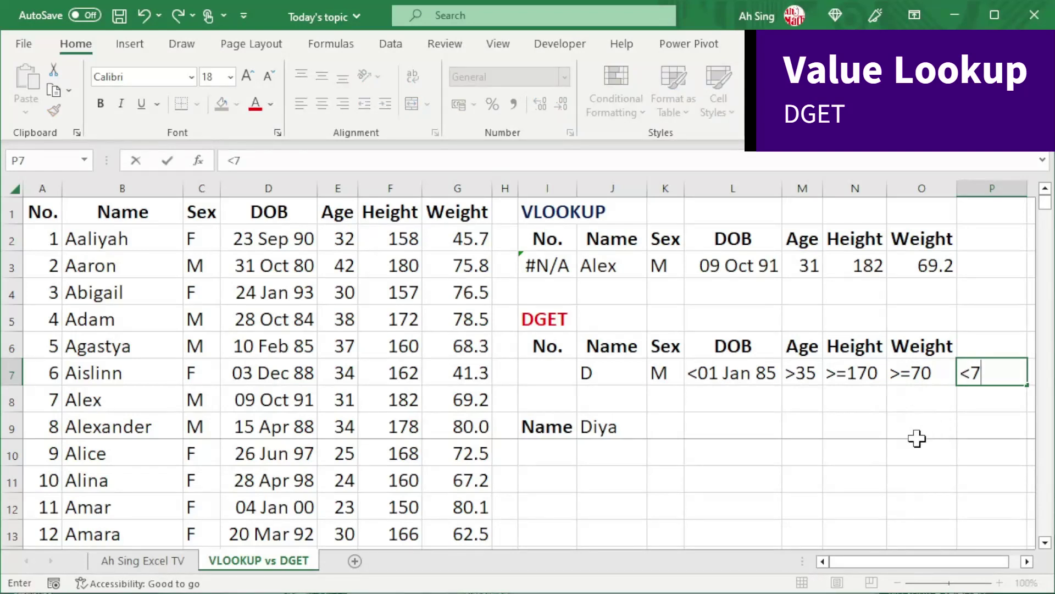
{"action": "type", "text": "6"}
{"action": "key", "text": "Up"}
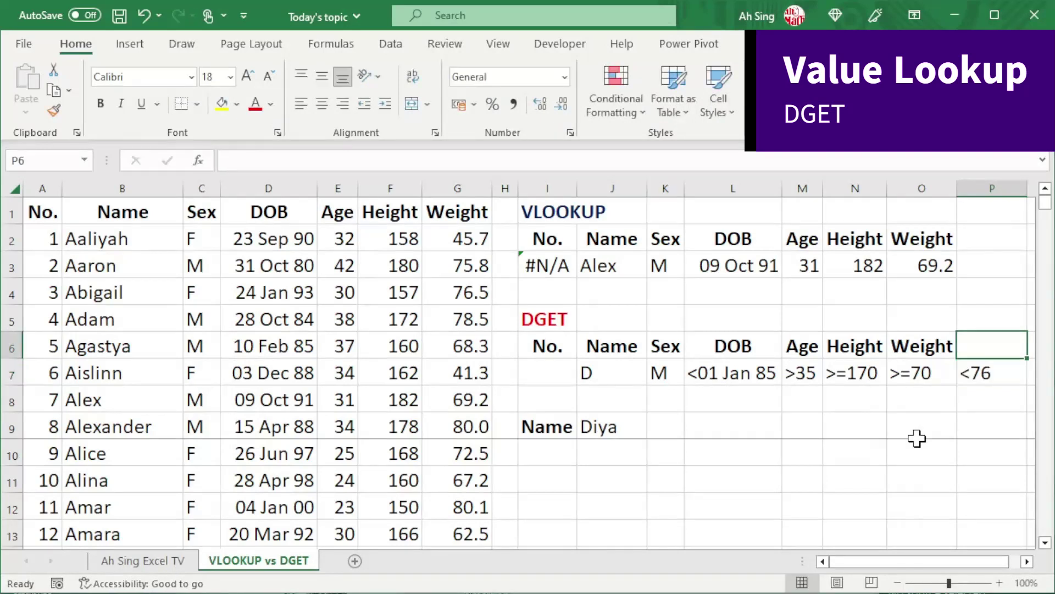
{"action": "left_click", "coordinate": [921, 345]}
{"action": "left_click_drag", "start_coordinate": [950, 356], "coordinate": [1001, 356]}
- Extend J9's DGET criteria range to $J$6:$P$7 so it returns Diya
{"action": "left_click", "coordinate": [640, 439]}
{"action": "key", "text": "F2"}
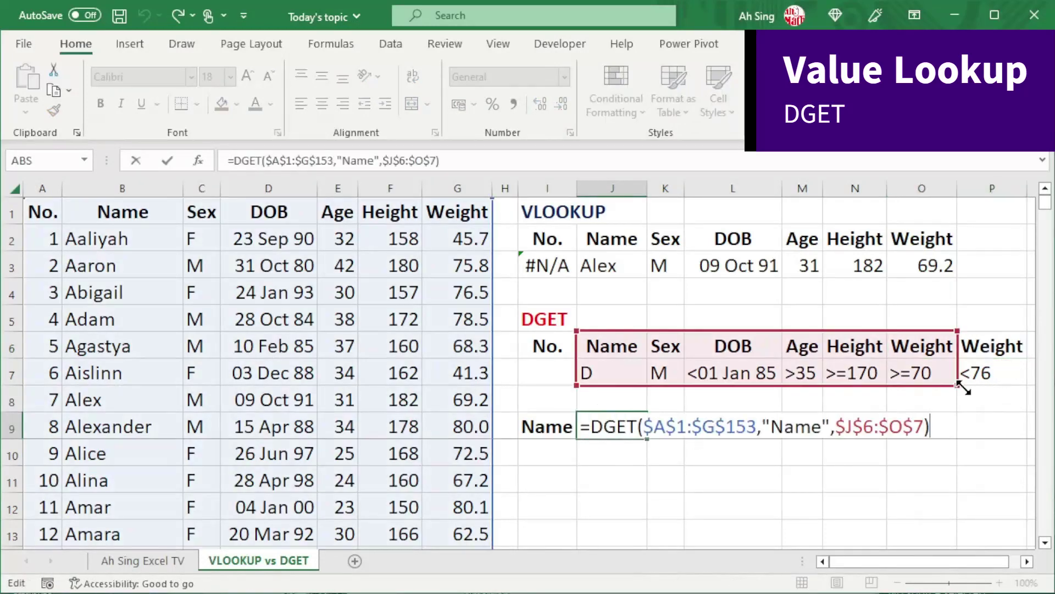
{"action": "left_click_drag", "start_coordinate": [960, 387], "coordinate": [1009, 399]}
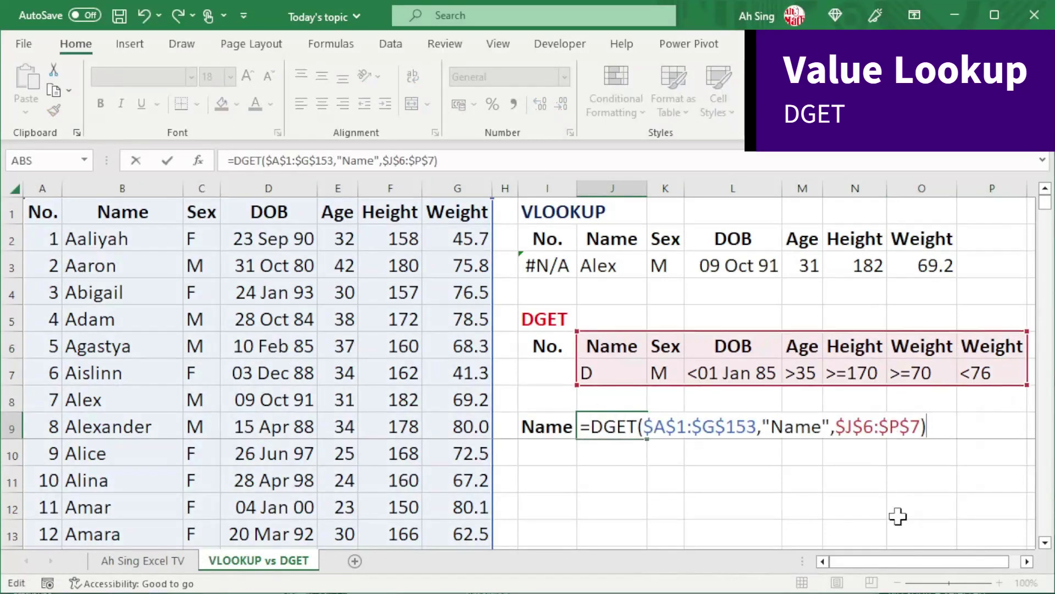
{"action": "key", "text": "Return"}
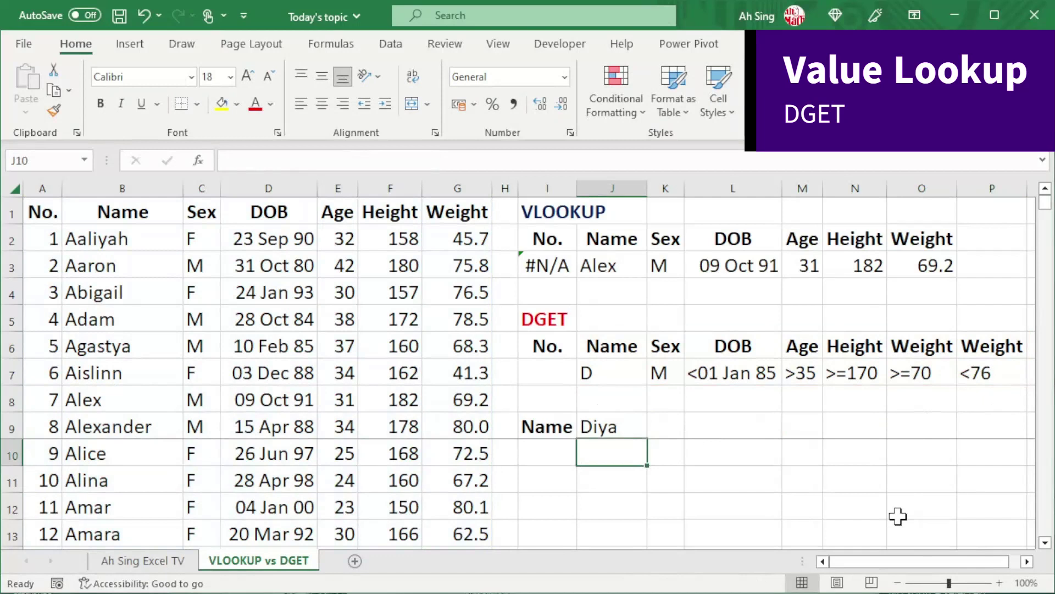
{"action": "left_click", "coordinate": [632, 425]}
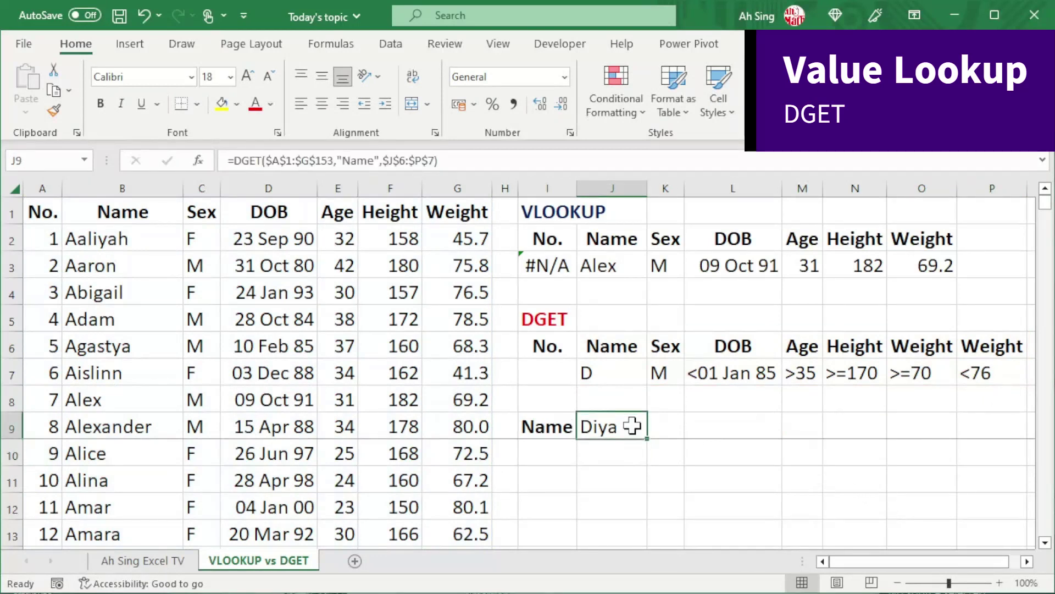
- Change the name initial criterion in J7 from D to A
{"action": "left_click", "coordinate": [620, 373]}
{"action": "key", "text": "Delete"}
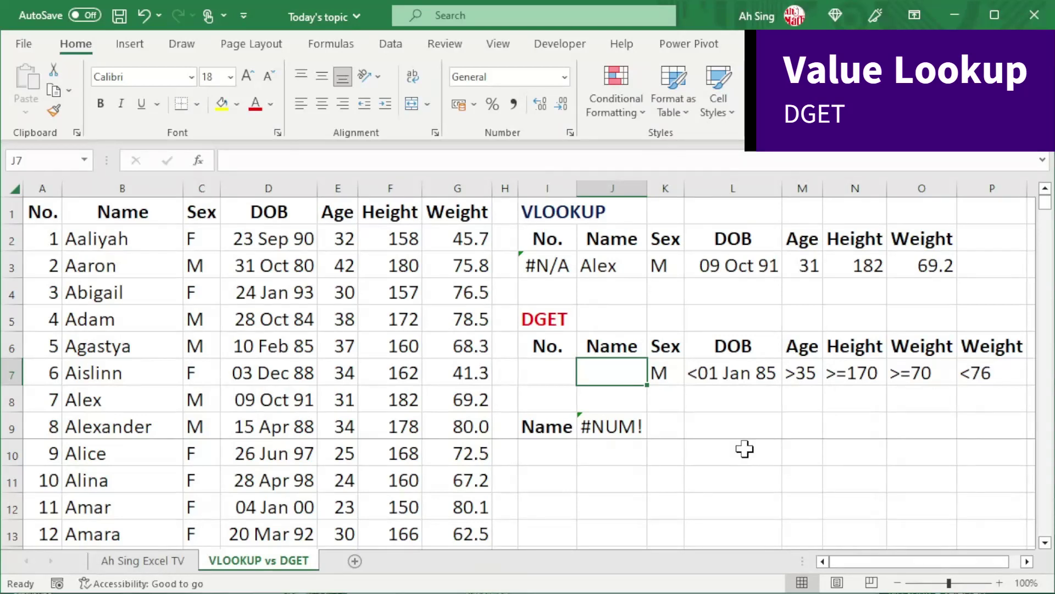
{"action": "type", "text": "A"}
{"action": "key", "text": "Return"}
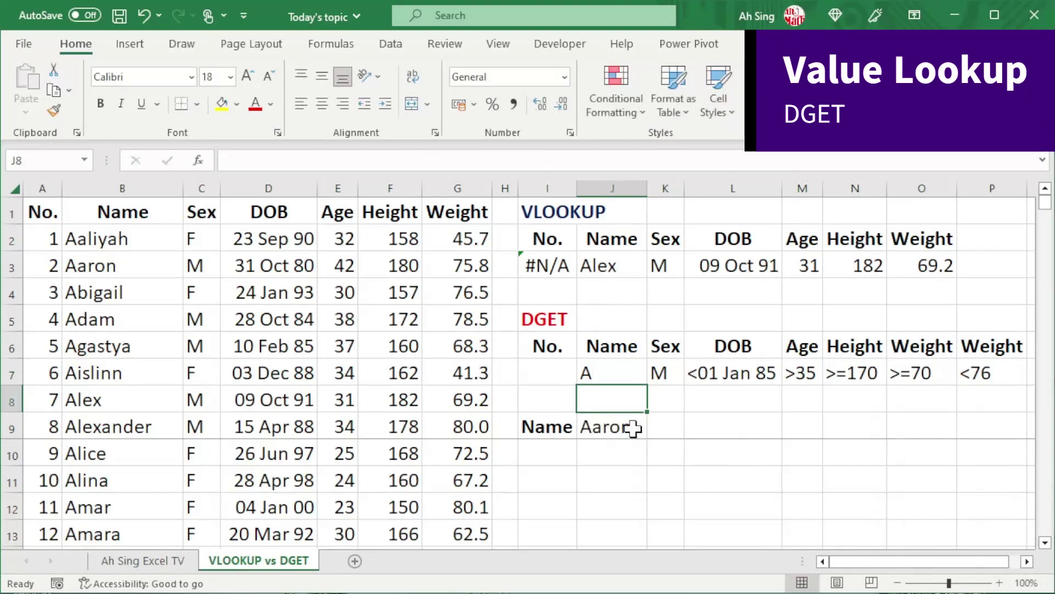
{"action": "left_click", "coordinate": [633, 428]}
- Highlight Aaron's values C3:G3 and criteria K7:P7 to compare them
{"action": "left_click_drag", "start_coordinate": [198, 265], "coordinate": [436, 270]}
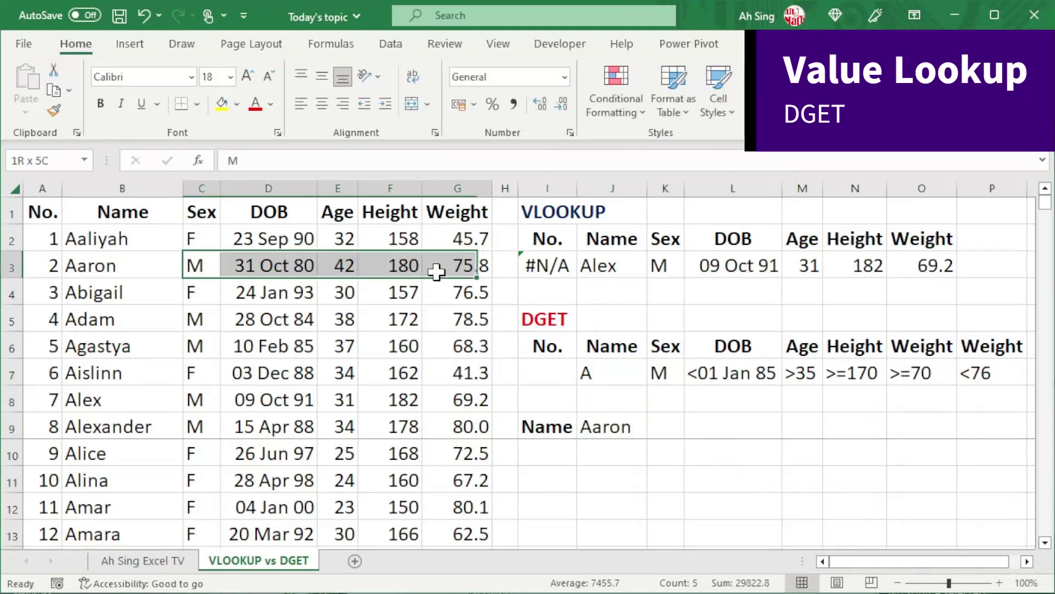
{"action": "left_click_drag", "start_coordinate": [667, 376], "coordinate": [977, 379]}
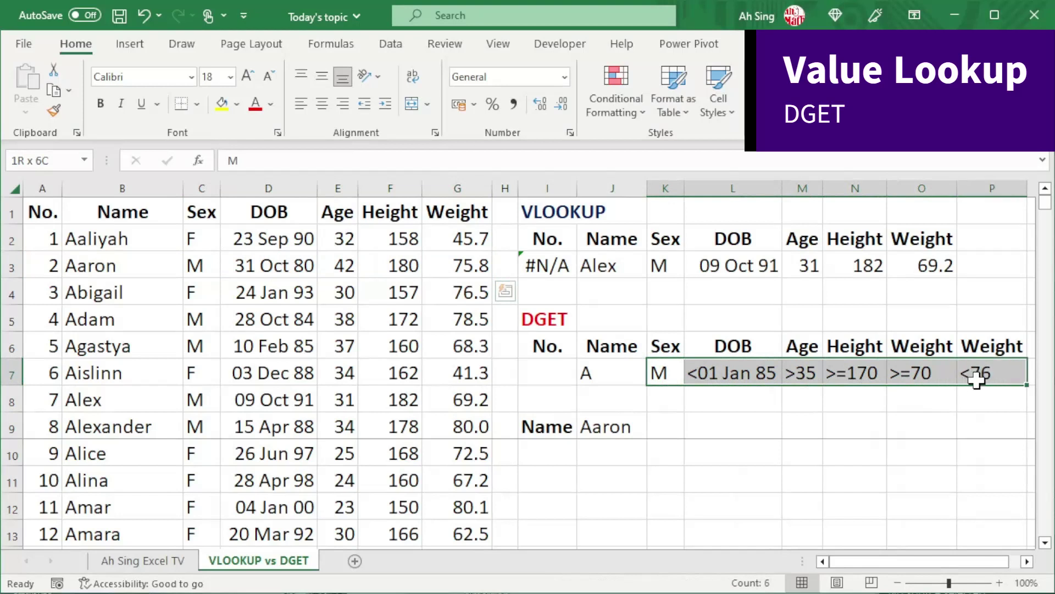
{"action": "left_click", "coordinate": [841, 423]}
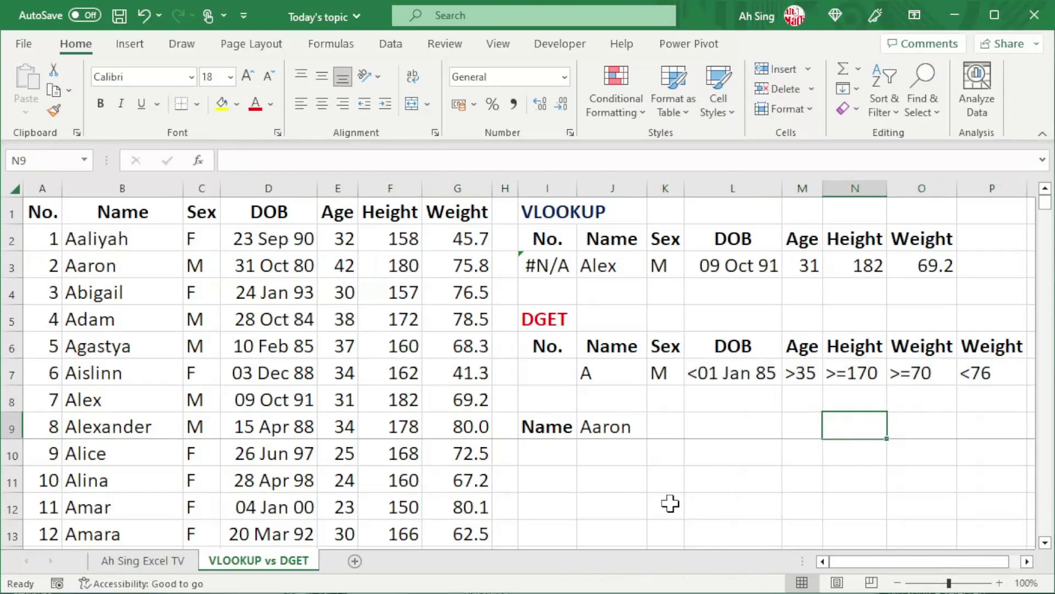